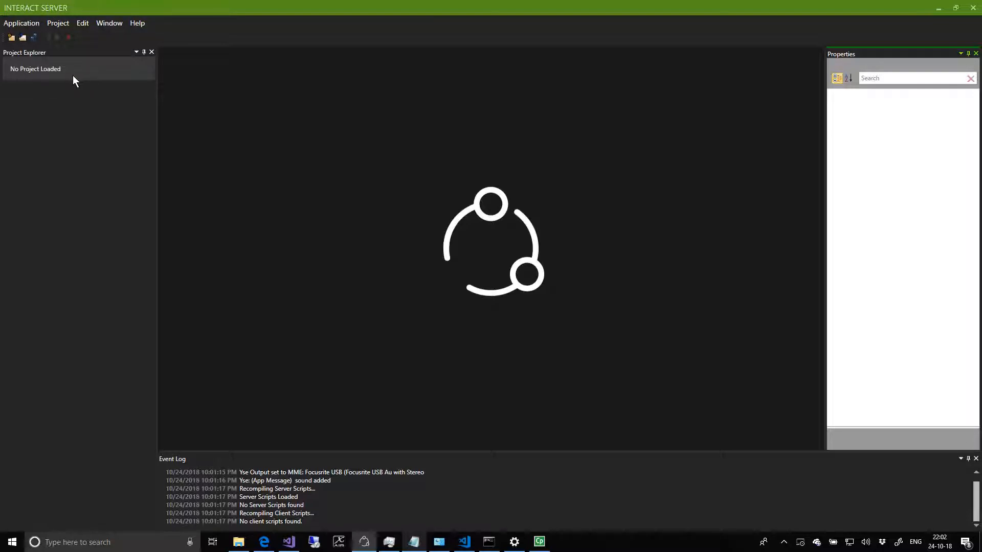
Step: Start a new project, make a new folder under Documents while browsing, and choose Documents as the project location
click(59, 23)
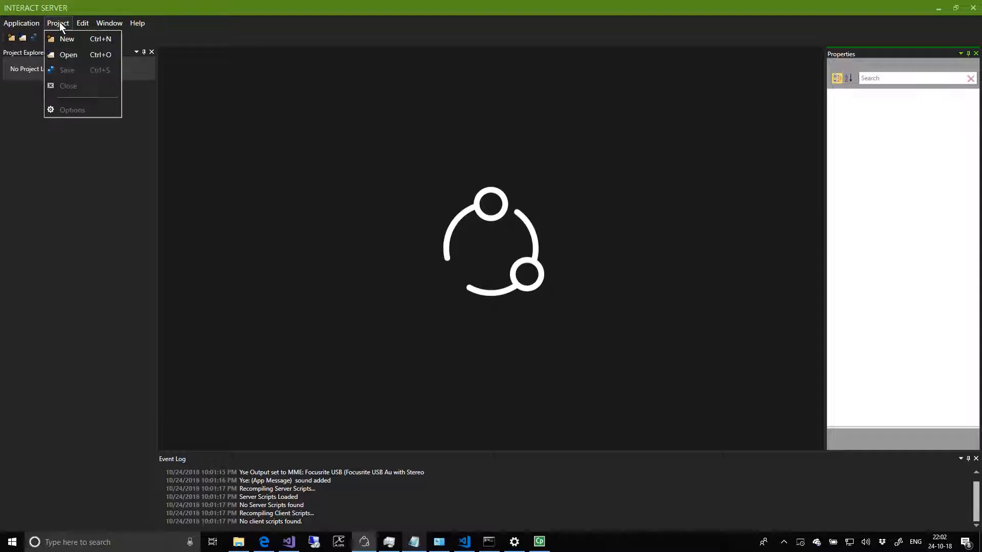
click(66, 39)
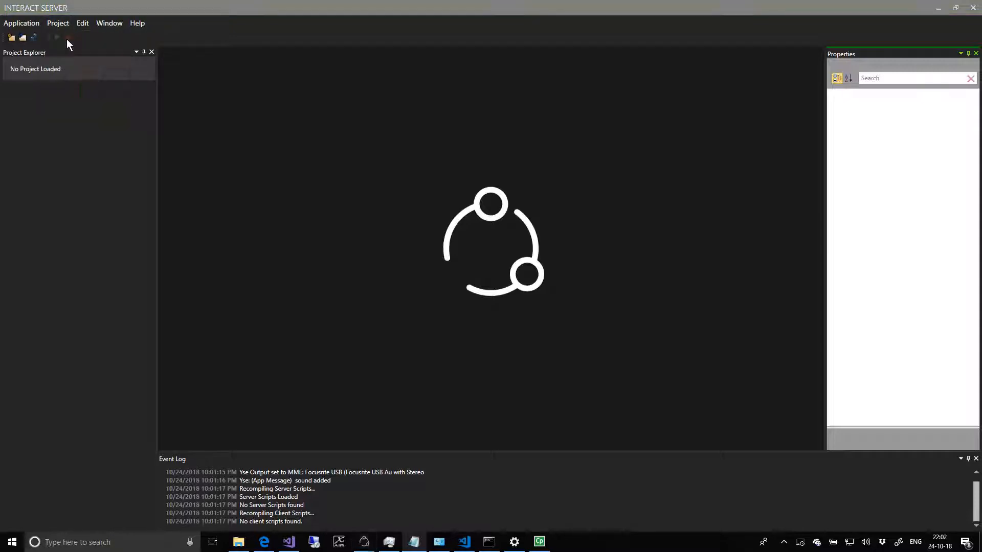
click(213, 123)
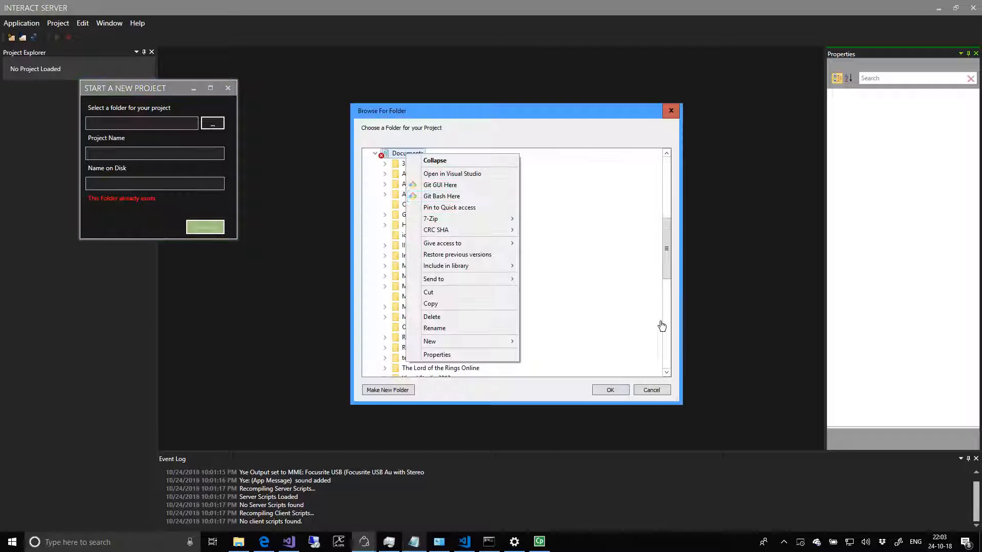
click(387, 390)
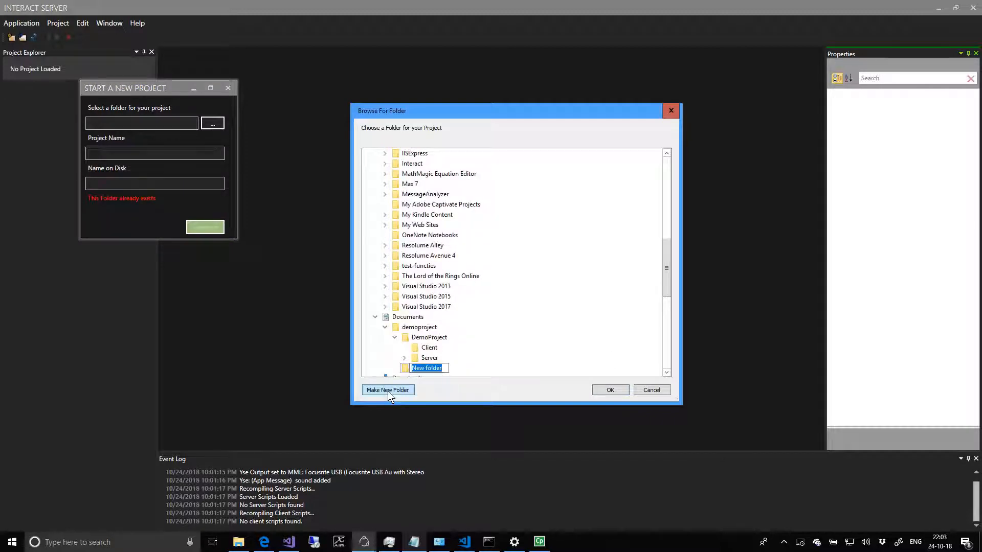
text(MyDemo)
key(Return)
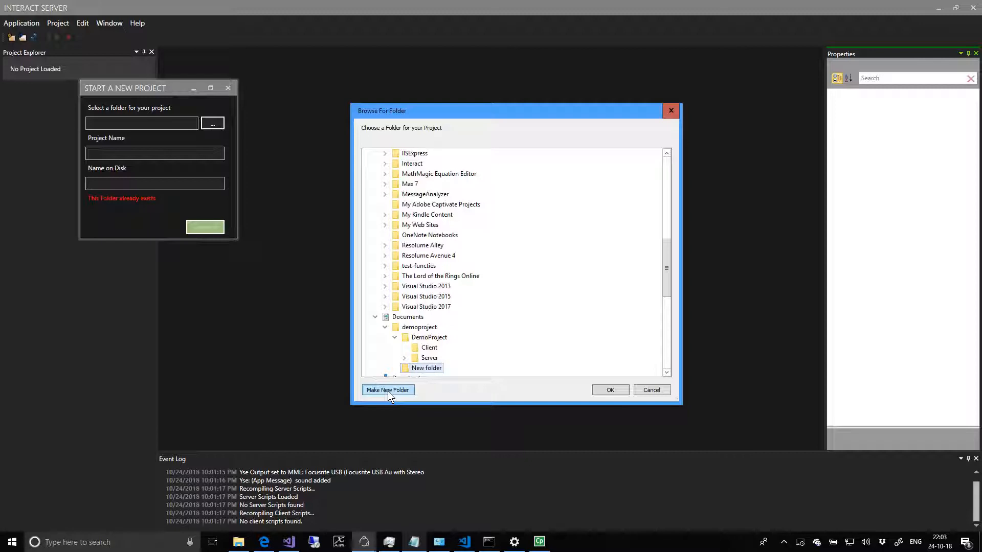
click(609, 389)
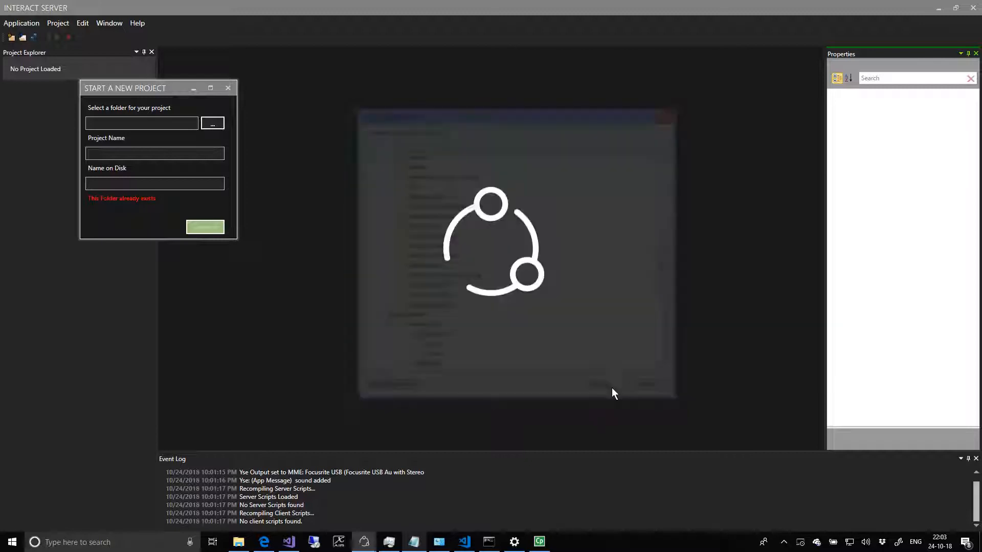
Step: Name the new project Demo and create it
click(112, 154)
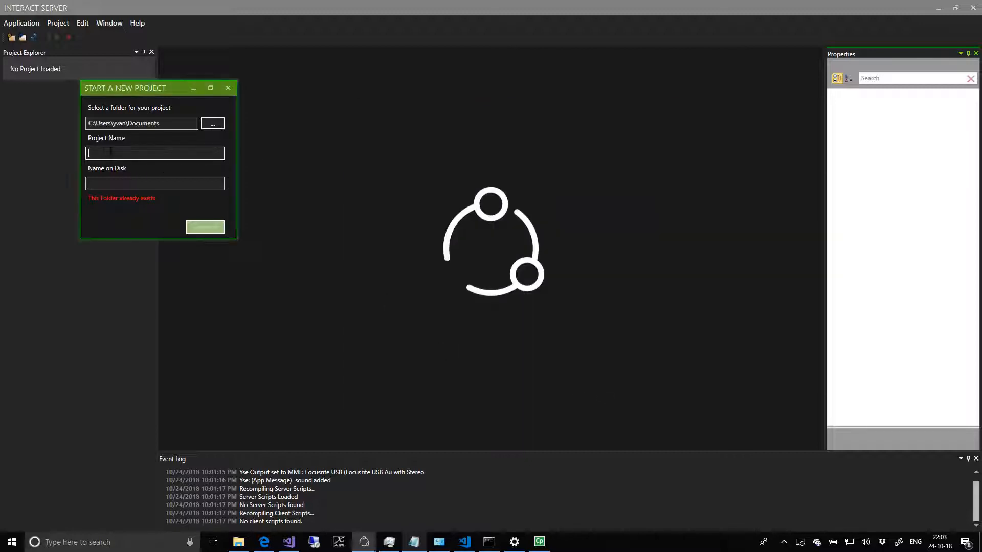
text(Demo)
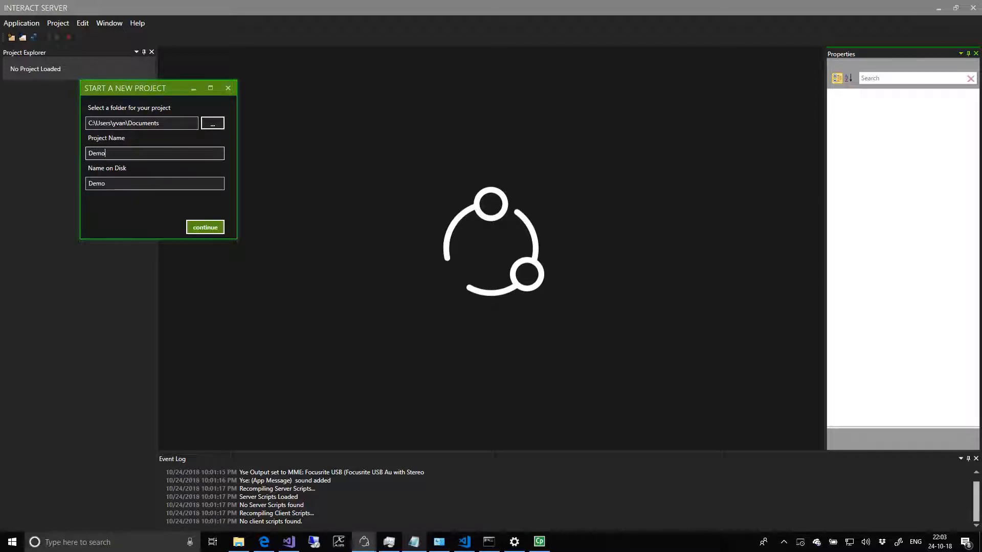
click(204, 227)
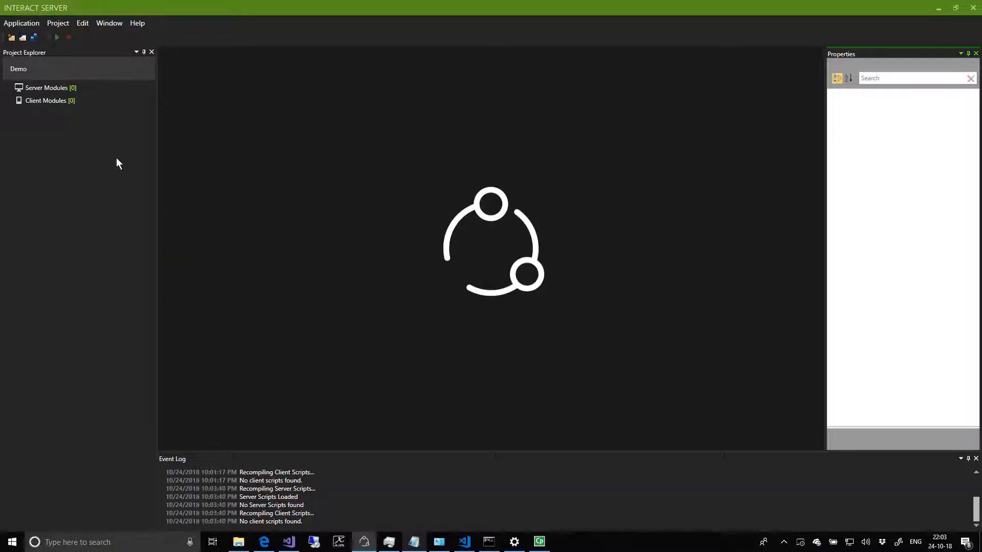
click(31, 91)
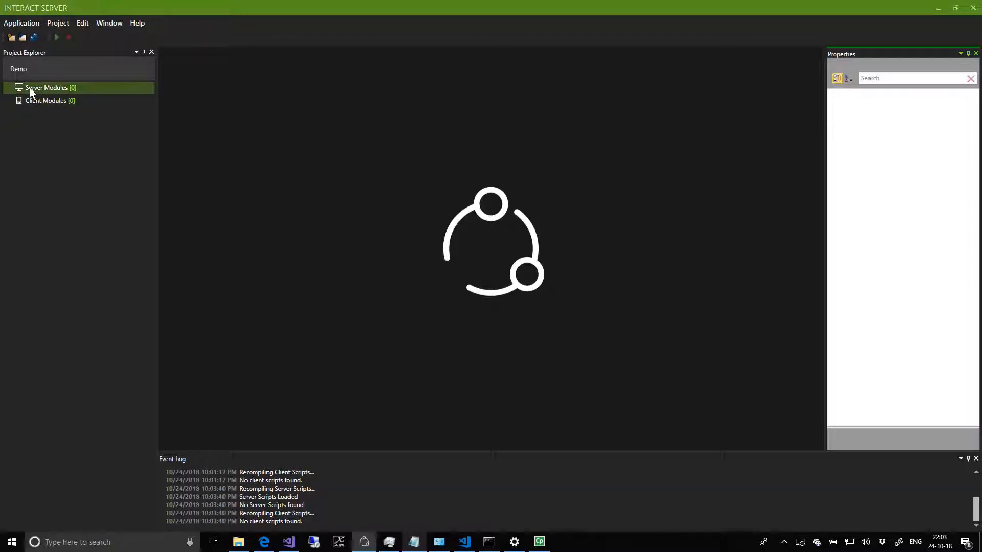
click(47, 100)
click(48, 88)
click(38, 102)
click(42, 89)
Step: Add a server module of type Sound Page named FirstSounds to the project
right_click(49, 88)
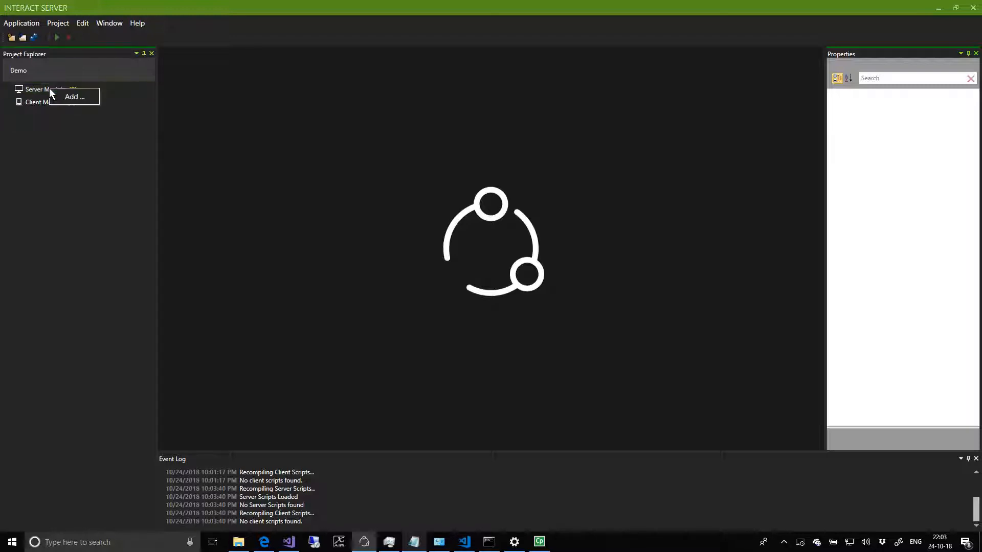
click(84, 96)
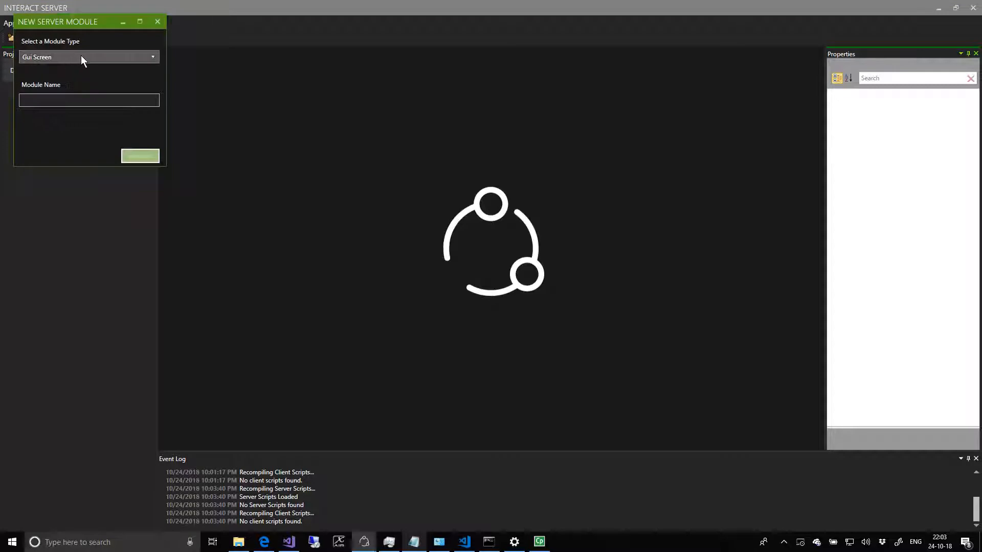
click(81, 55)
click(34, 105)
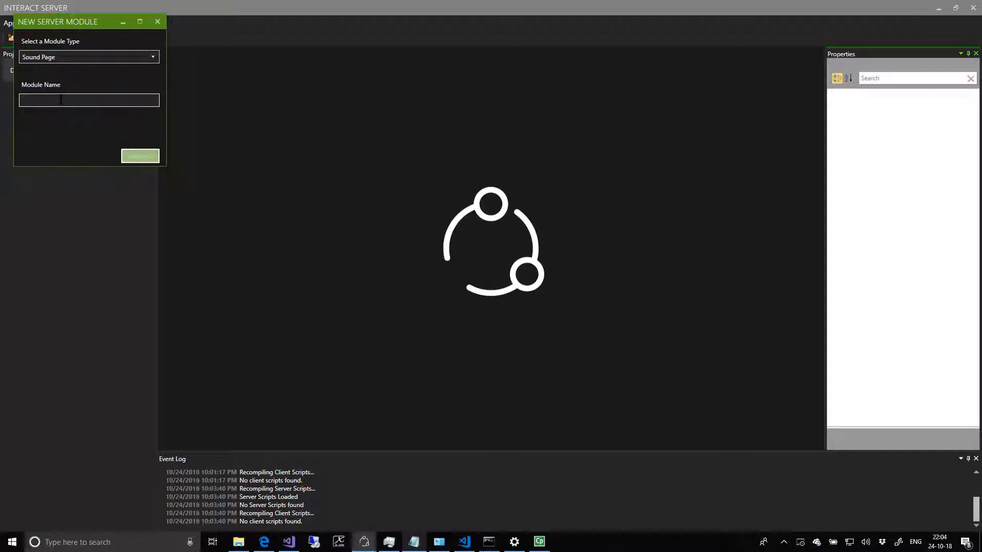
text(First)
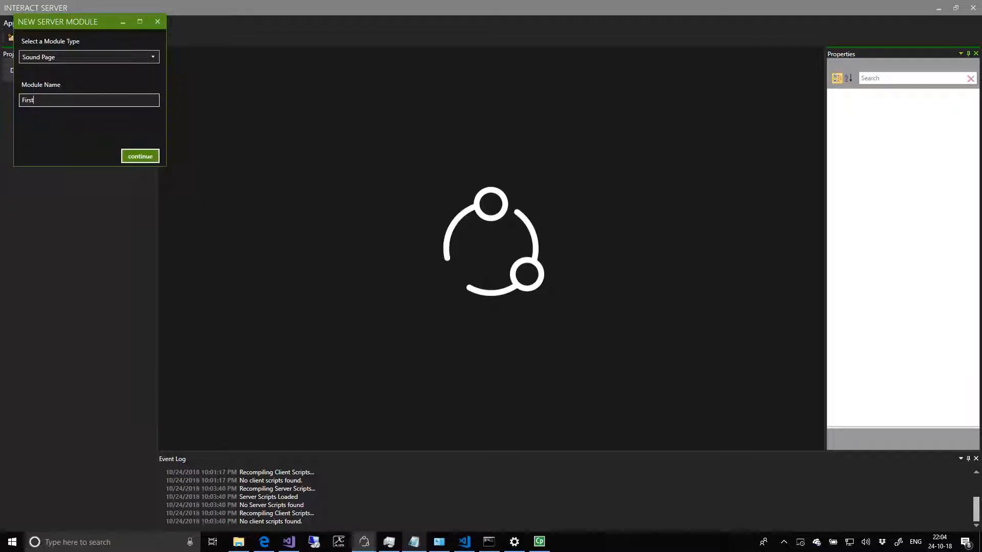
text( Sounds)
click(140, 156)
Step: Expand the server modules and open the FirstSounds page
click(13, 89)
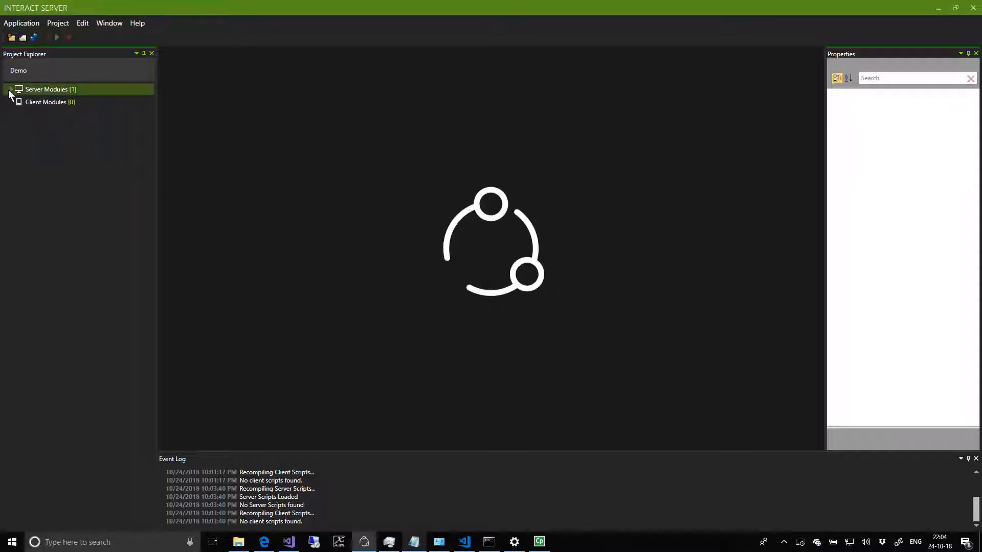
click(10, 88)
click(45, 102)
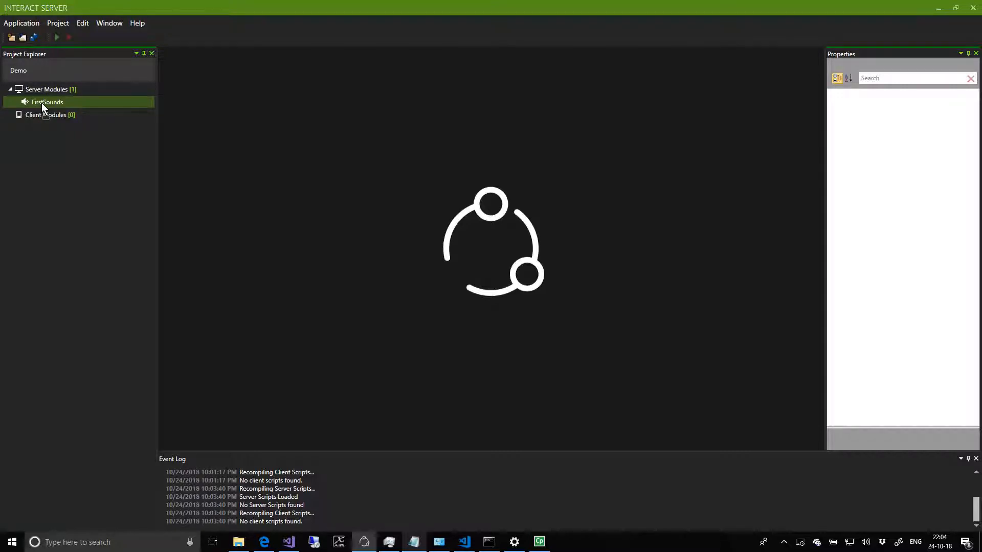
double_click(41, 103)
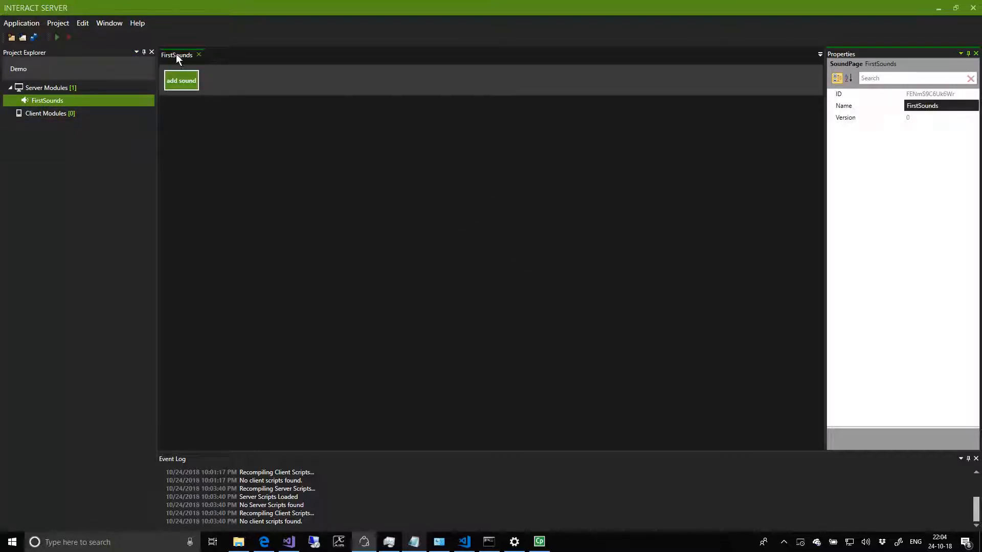
Step: Add the audio file 21003final.wav to the FirstSounds page and test its playback briefly before stopping it
click(182, 81)
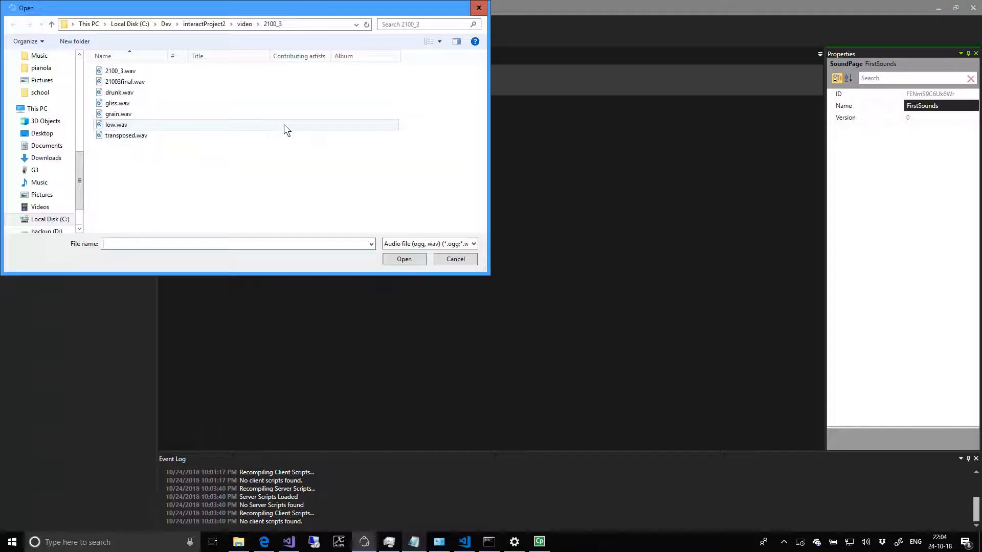
click(121, 81)
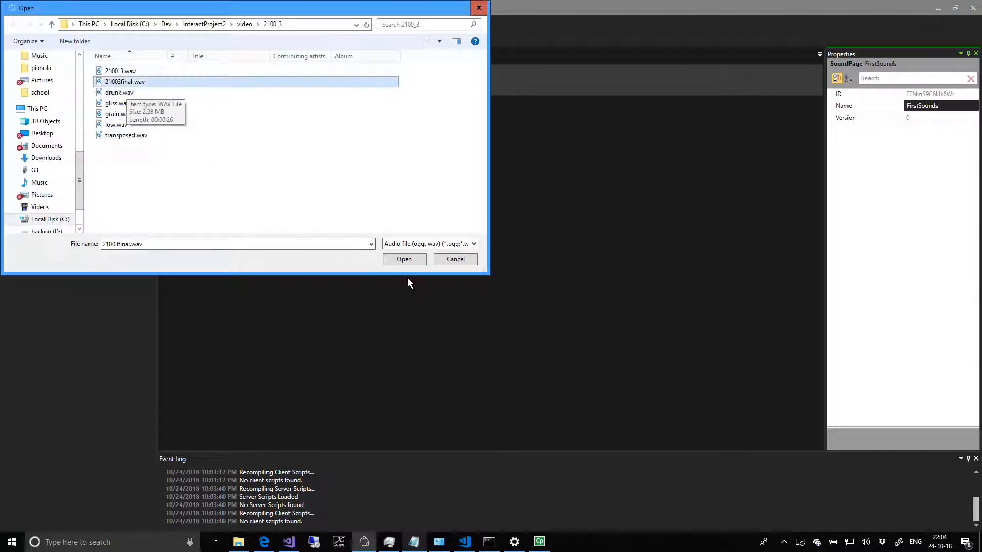
click(410, 261)
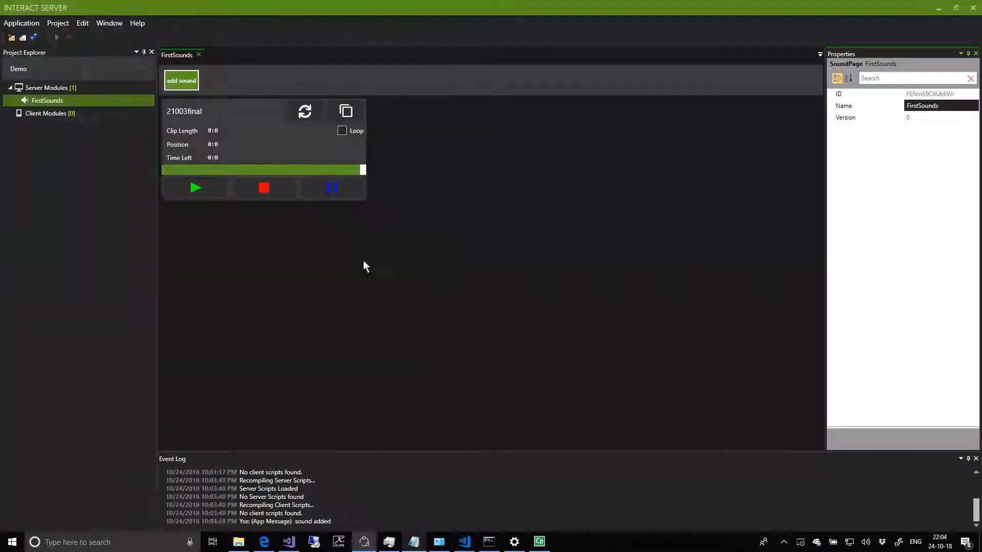
click(187, 189)
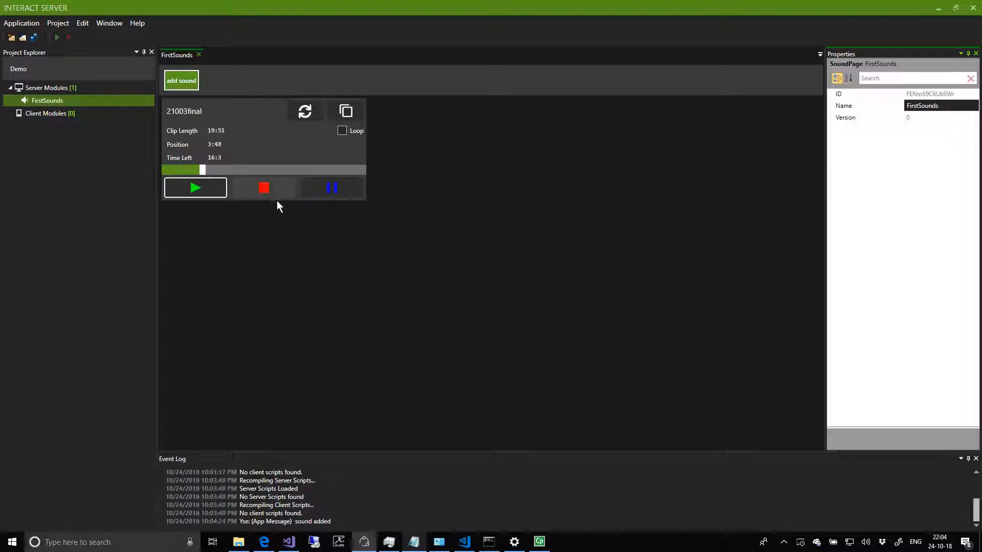
click(259, 186)
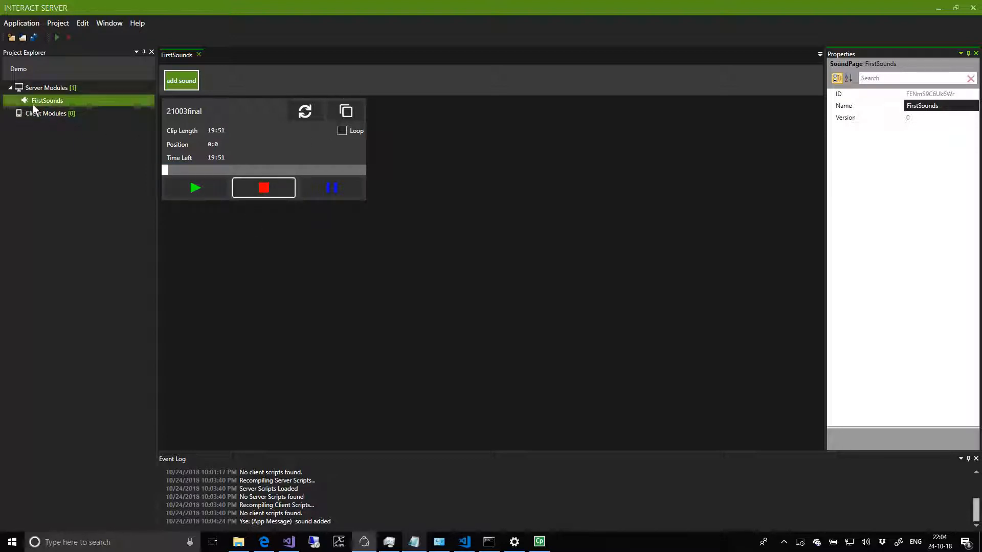
Step: Add a second server module of type Gui Screen named MainDisplay
right_click(43, 88)
click(64, 96)
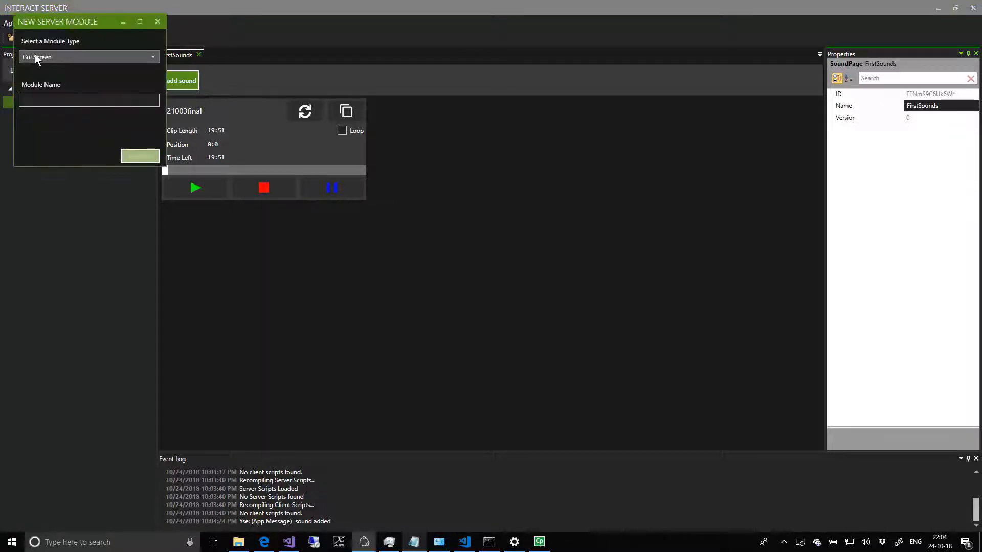
click(45, 100)
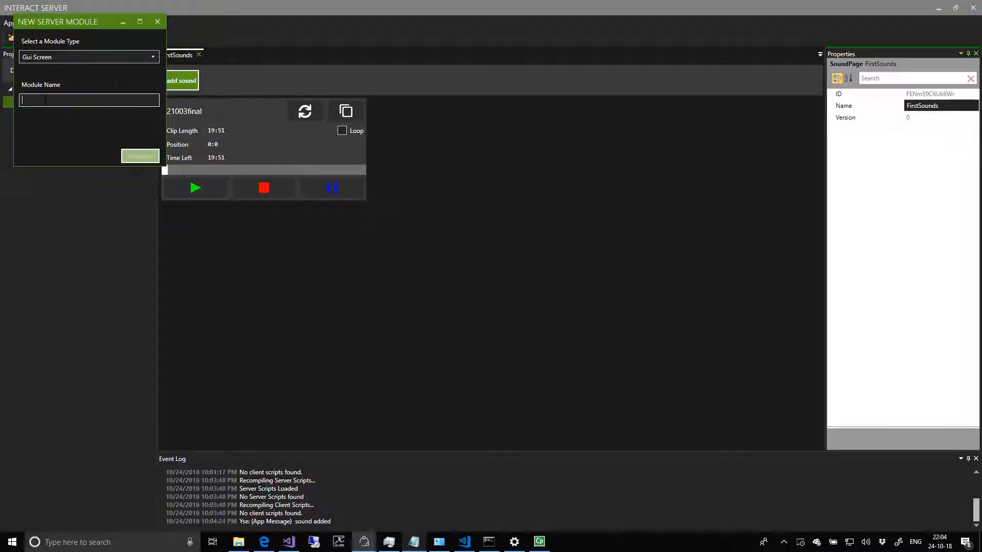
text(M)
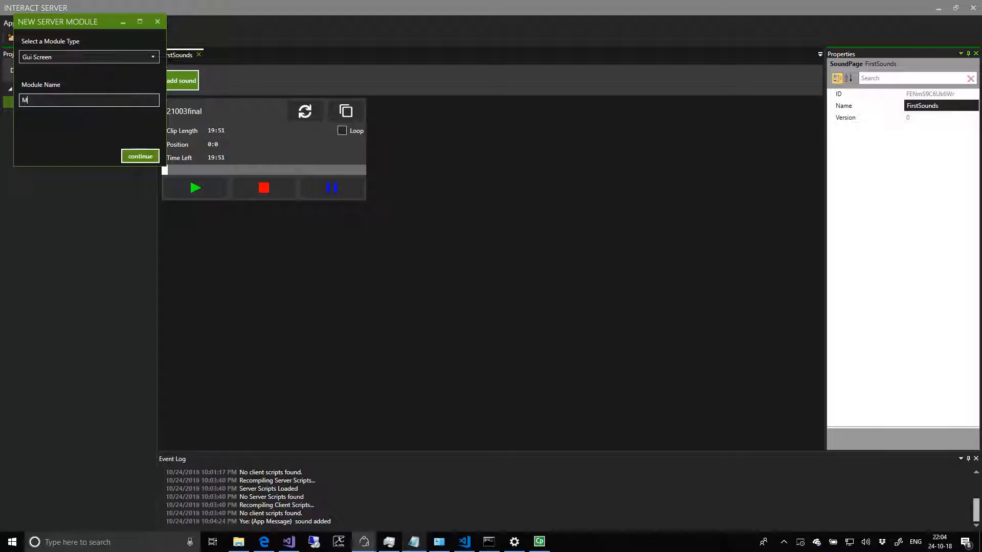
text(ain Display)
click(140, 156)
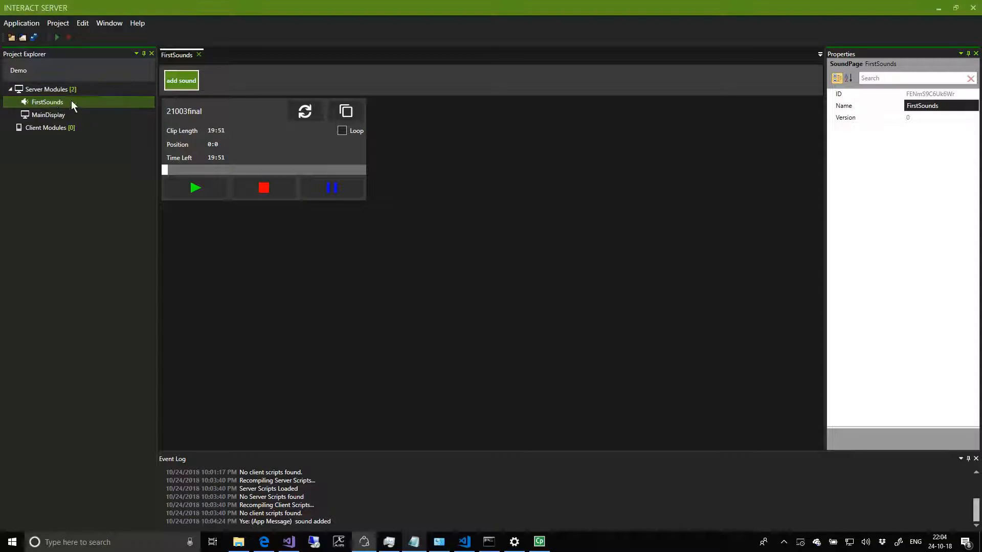
Step: Open MainDisplay in edit mode and place a Button in the first cell of the grid's top row
double_click(43, 115)
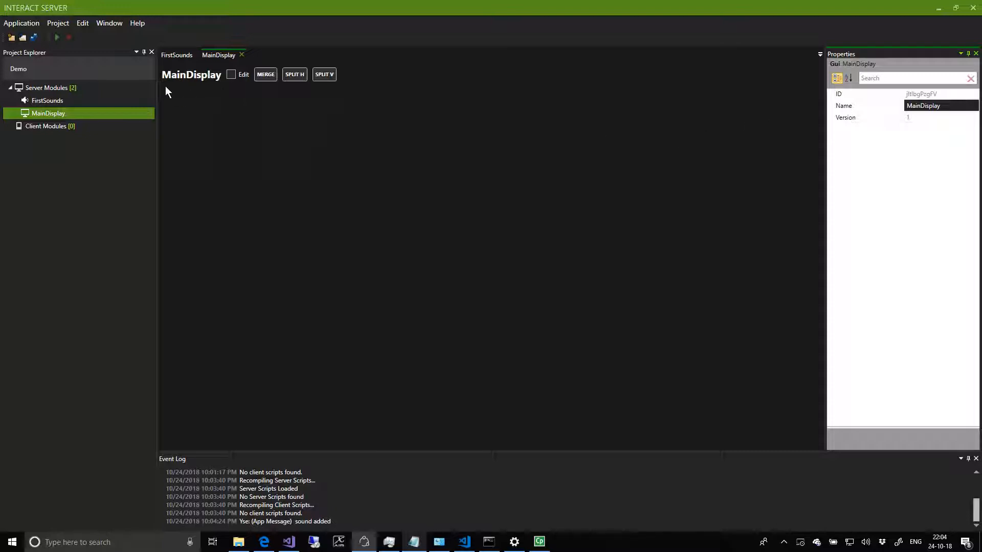
click(230, 75)
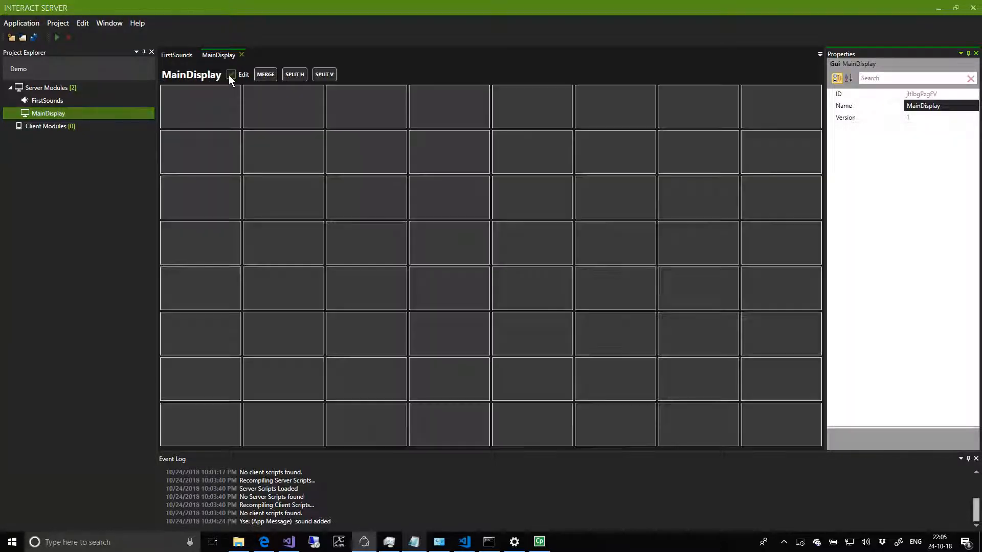
right_click(196, 104)
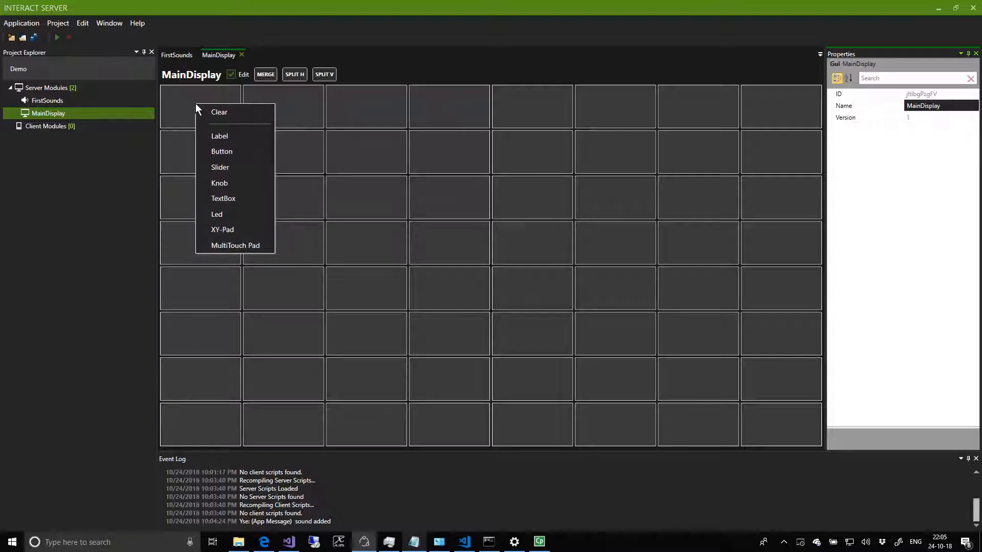
click(217, 152)
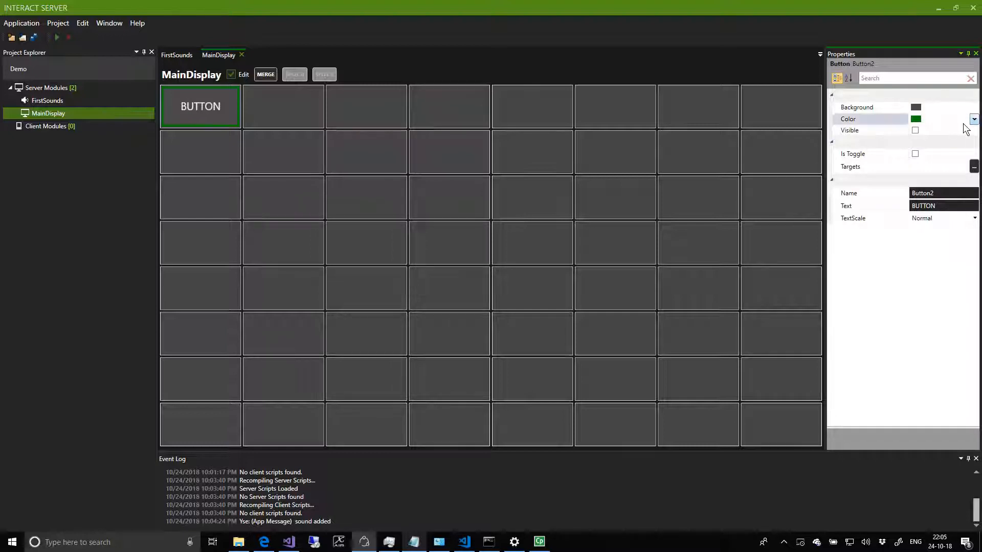
Step: Set the button's Color property to brownish red
click(973, 121)
click(973, 120)
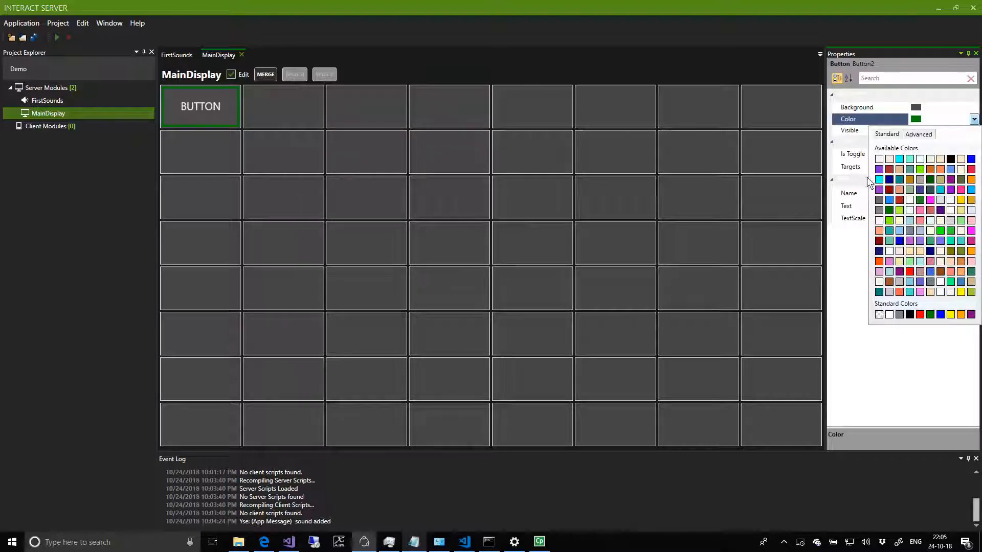
click(890, 169)
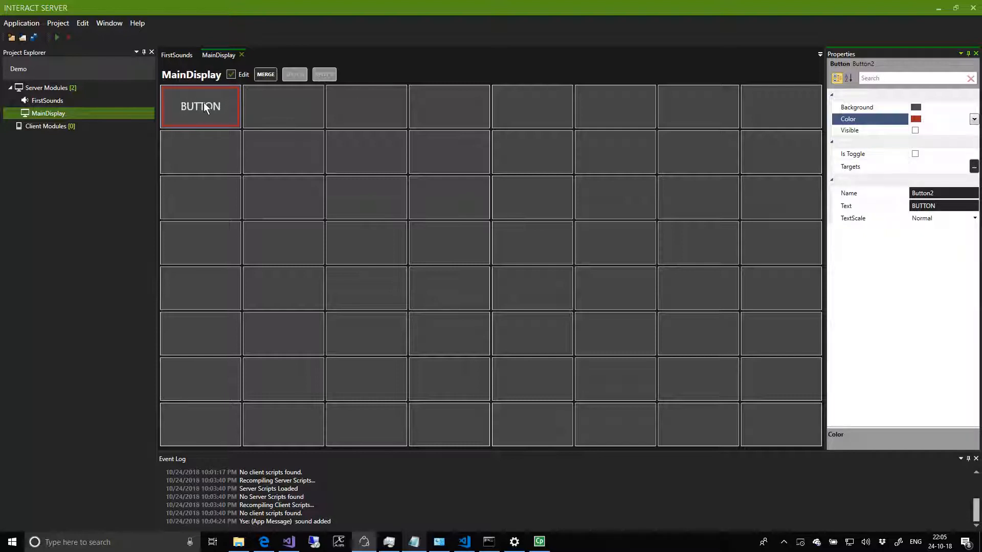
Step: Add a target to the button that routes it to /Root/Server/Sounds/Test/21003final/Play, and close the route inspector
click(974, 168)
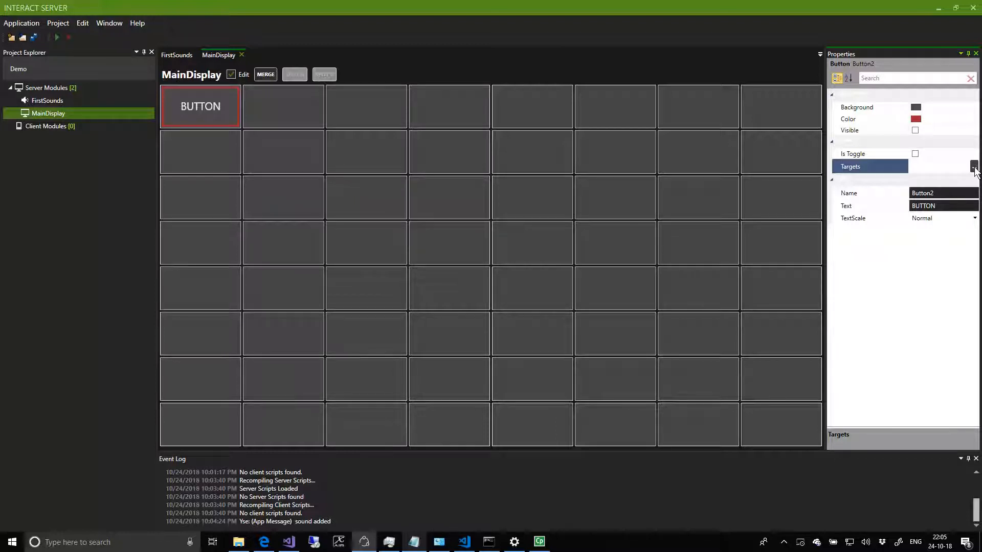
click(974, 168)
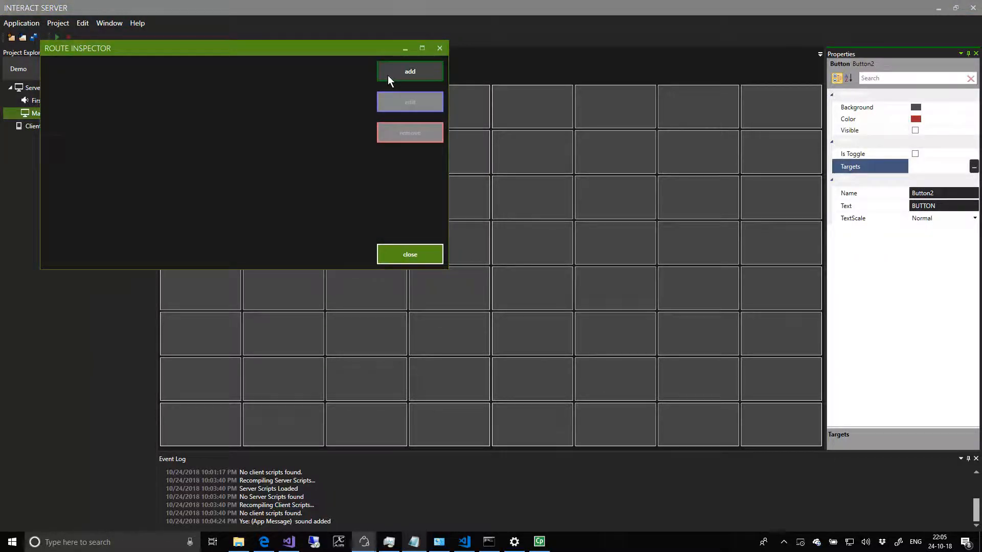
click(387, 76)
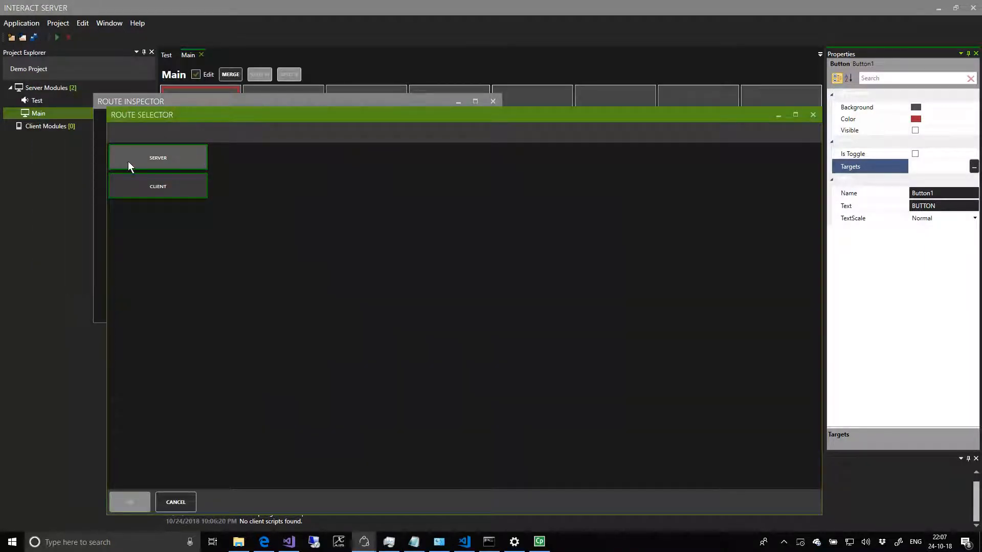
click(157, 158)
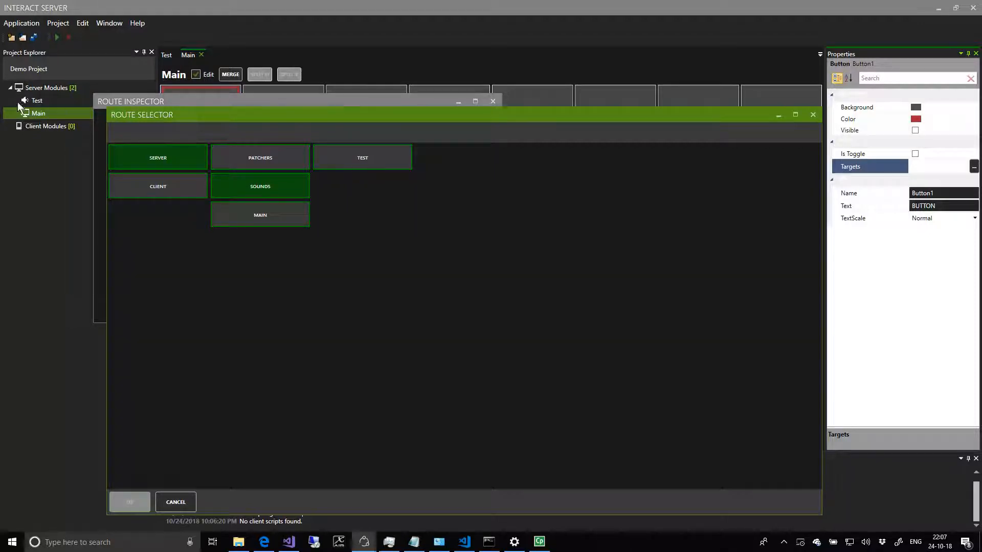
click(361, 155)
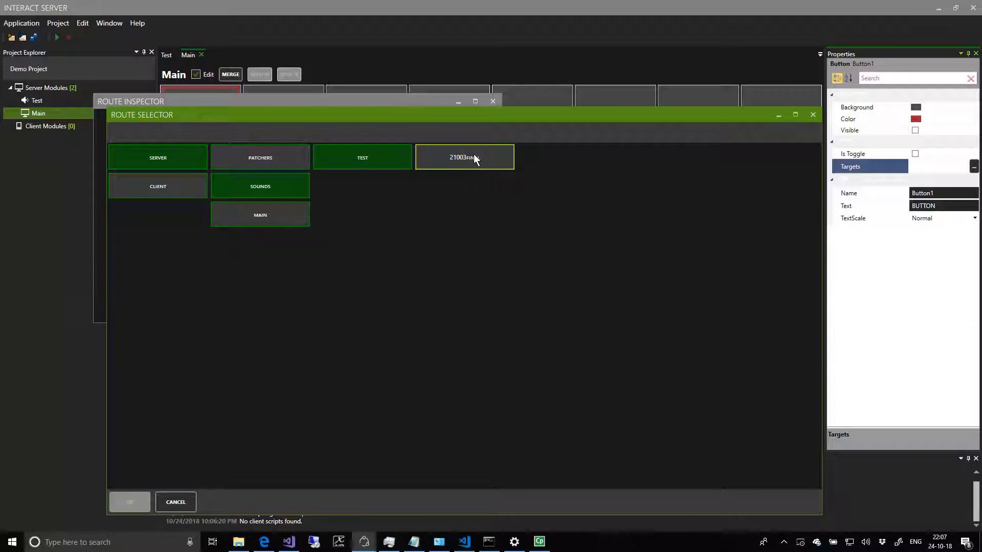
click(471, 156)
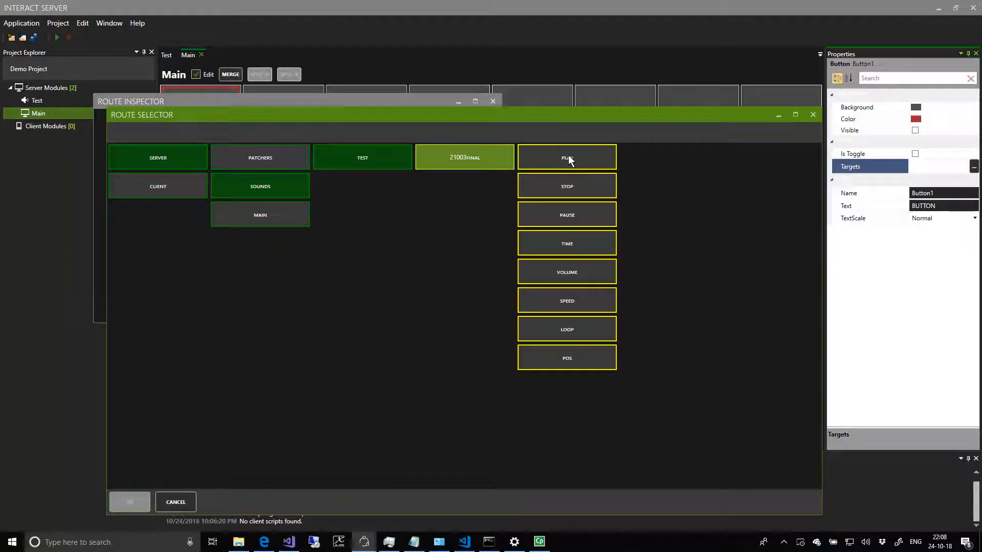
click(541, 155)
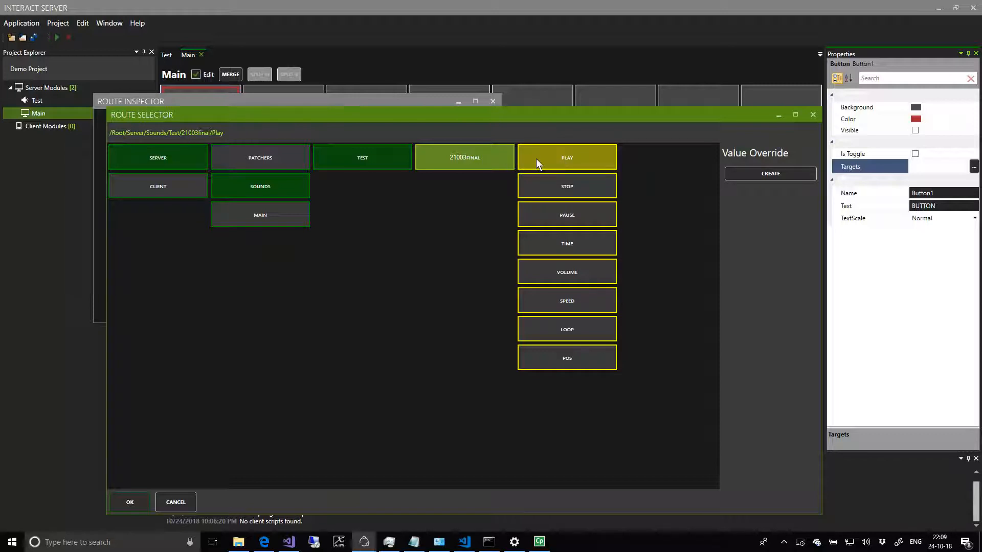
click(130, 502)
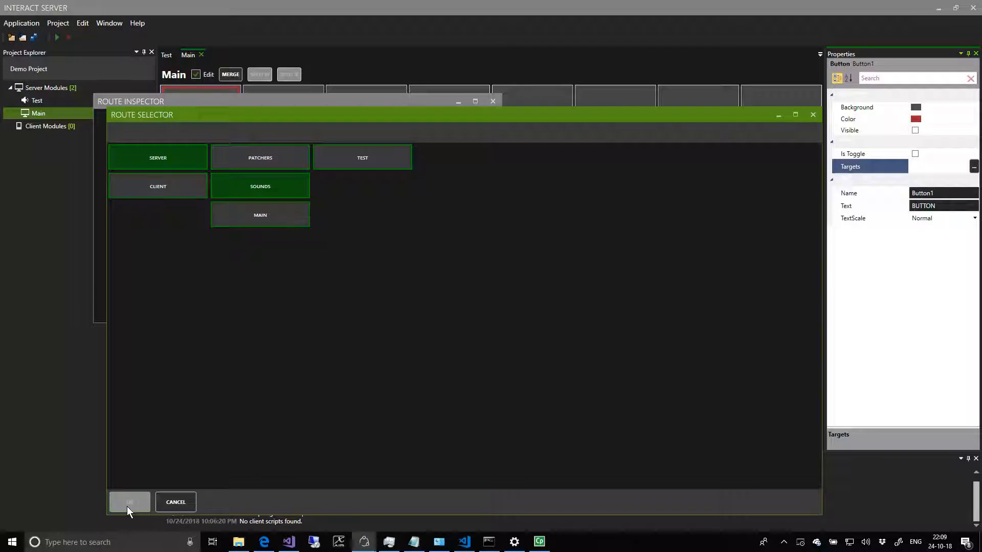
click(376, 157)
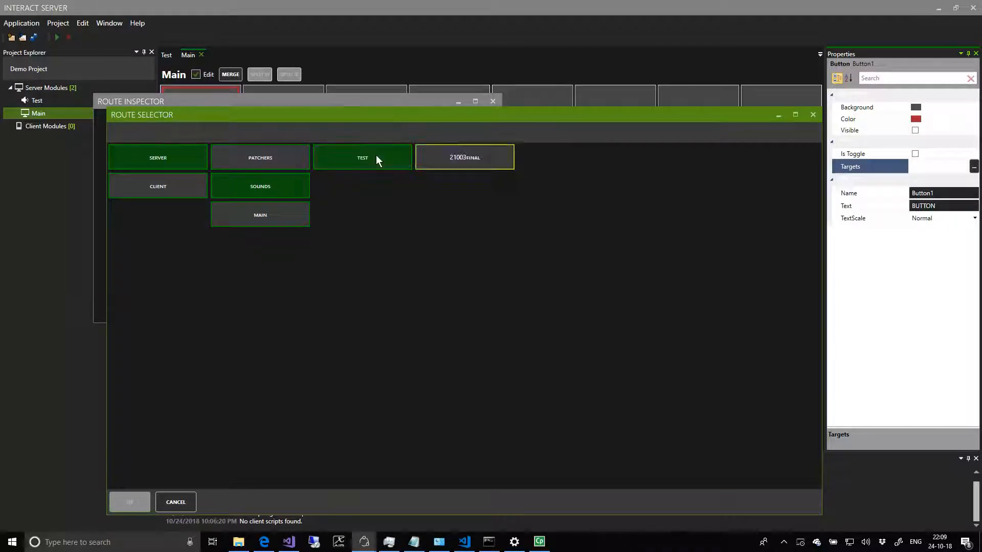
click(477, 155)
click(569, 160)
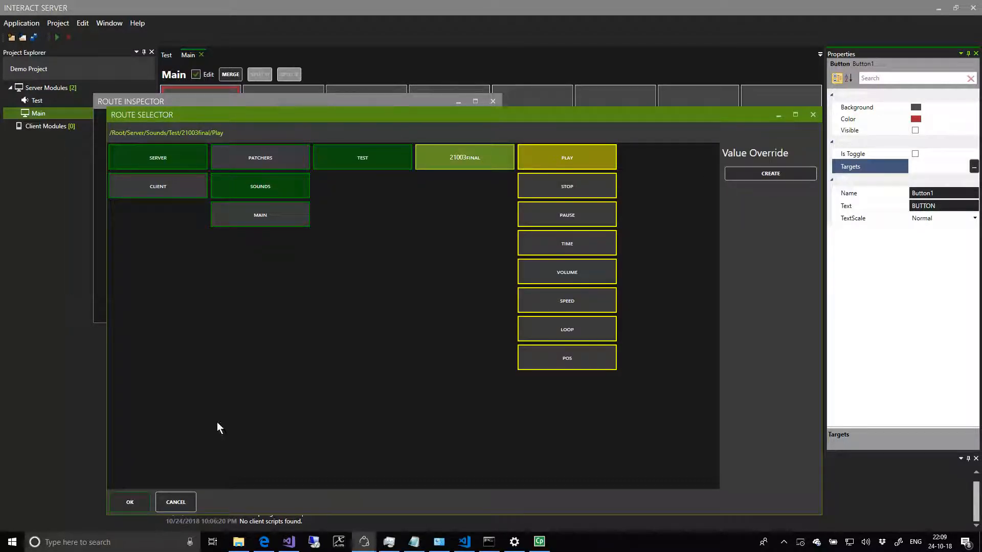
click(129, 502)
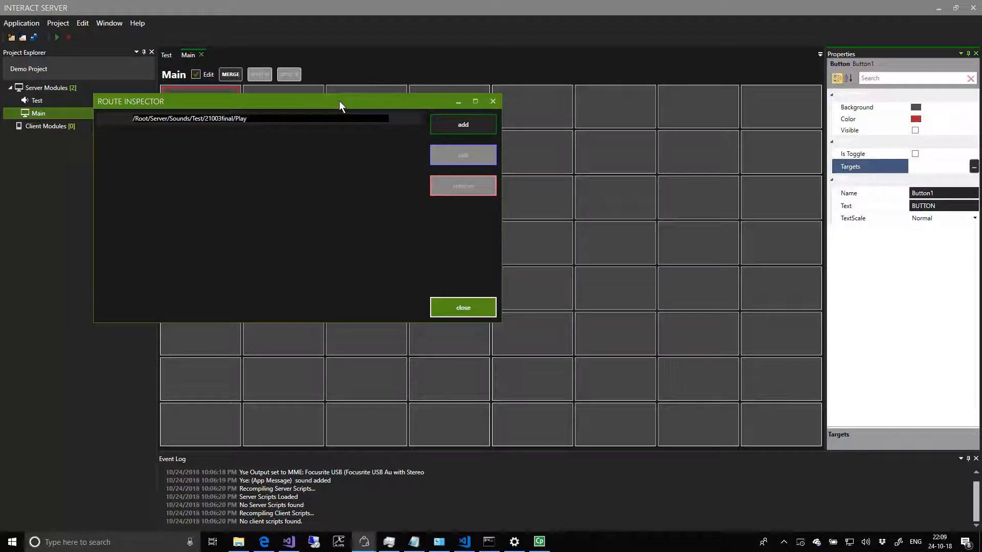
click(463, 310)
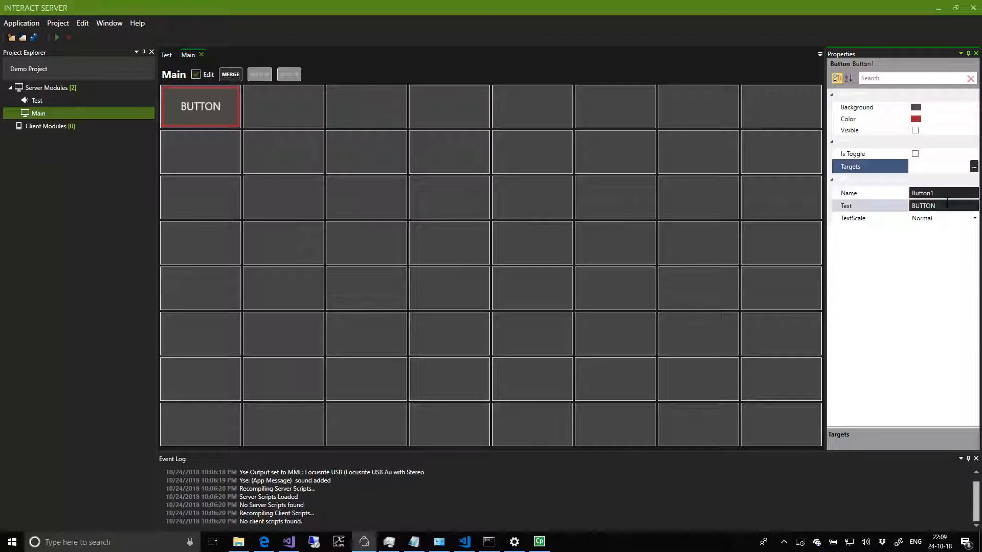
Step: Set the button's Text property to Play, leaving Is Toggle disabled
click(863, 206)
text(Play)
key(Return)
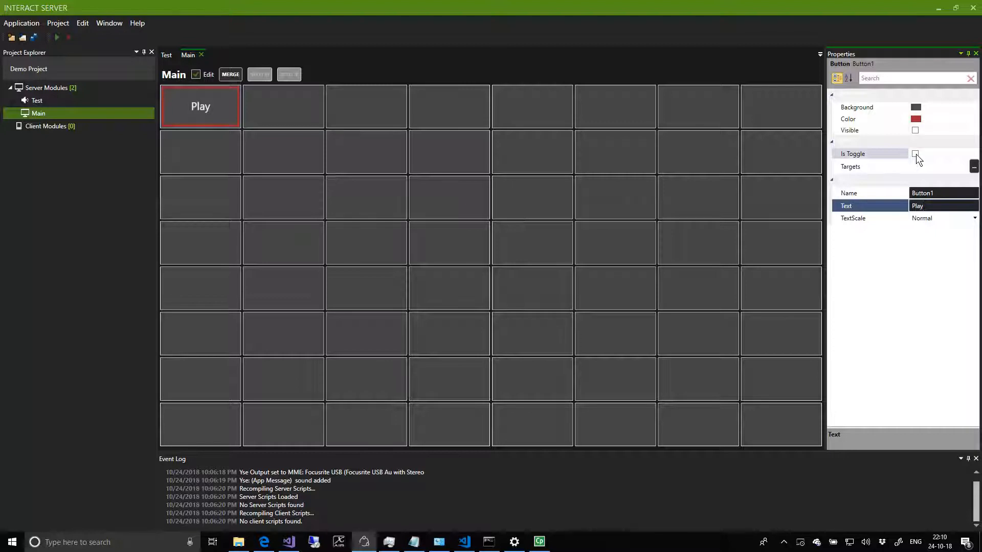
click(916, 155)
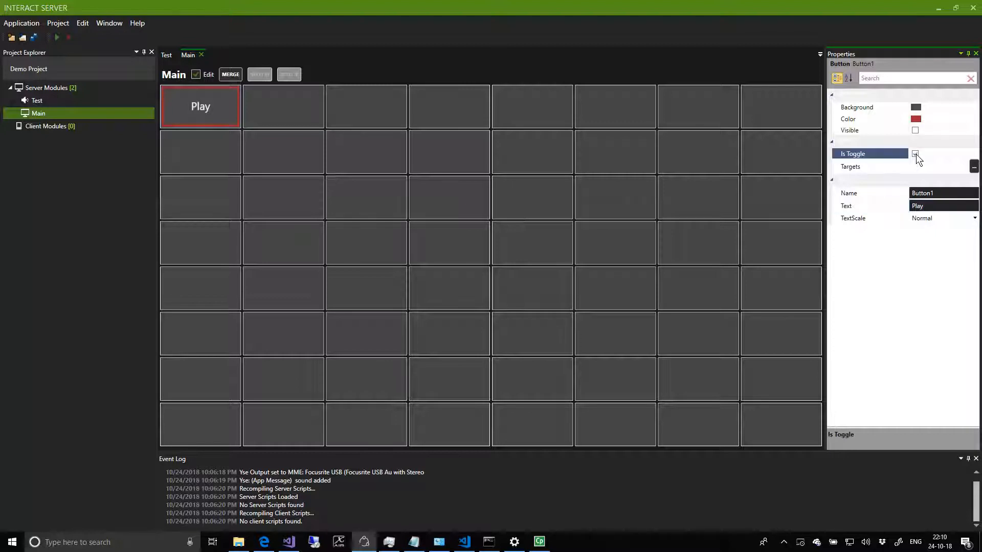
Step: Leave edit mode on the Main screen and test the Play button, checking the 21003final playback on the Test page
click(195, 75)
click(195, 75)
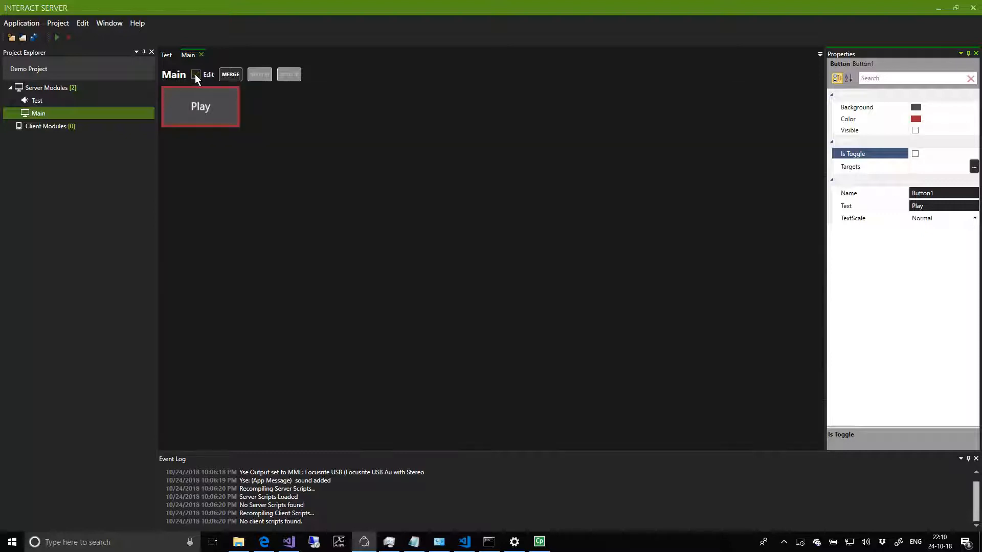
click(199, 105)
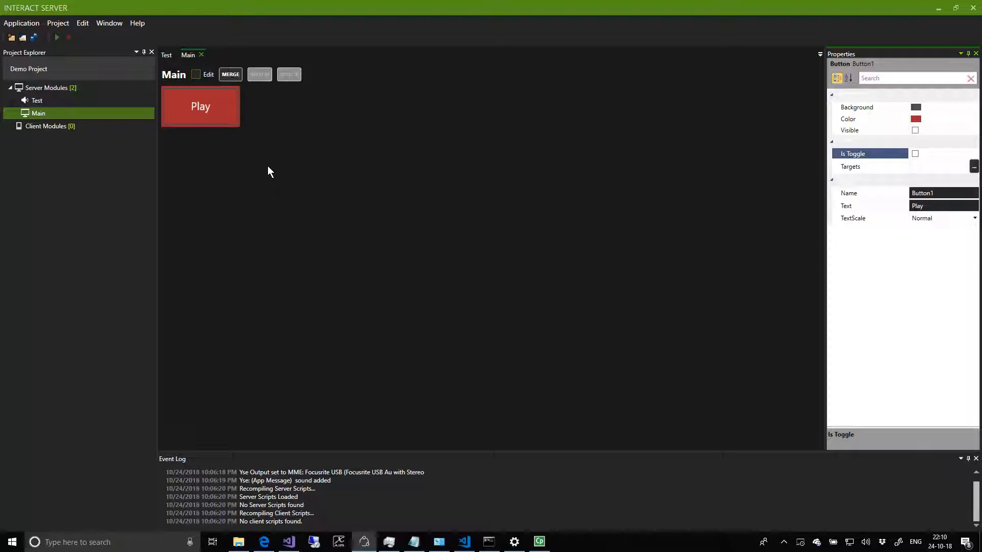
click(165, 54)
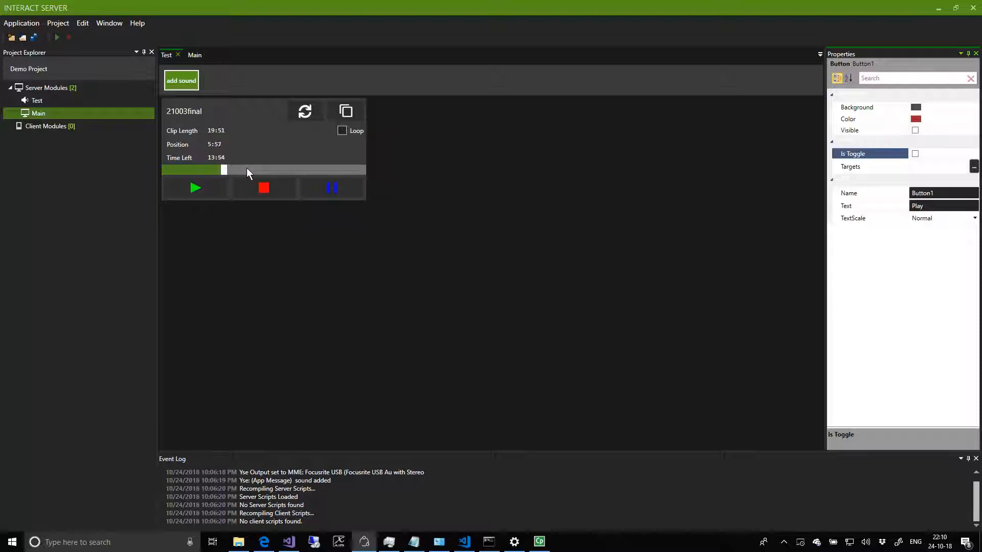
click(193, 55)
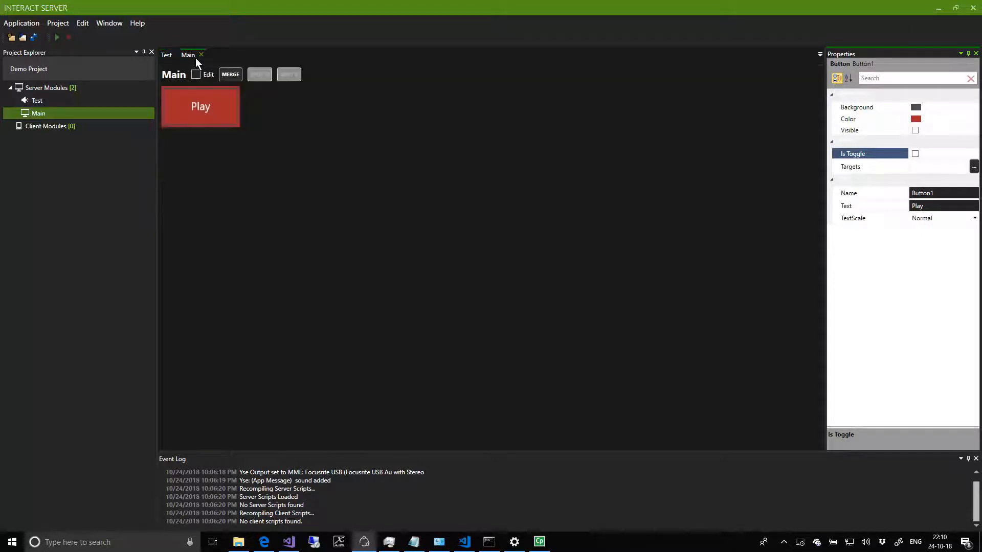
click(196, 109)
click(166, 55)
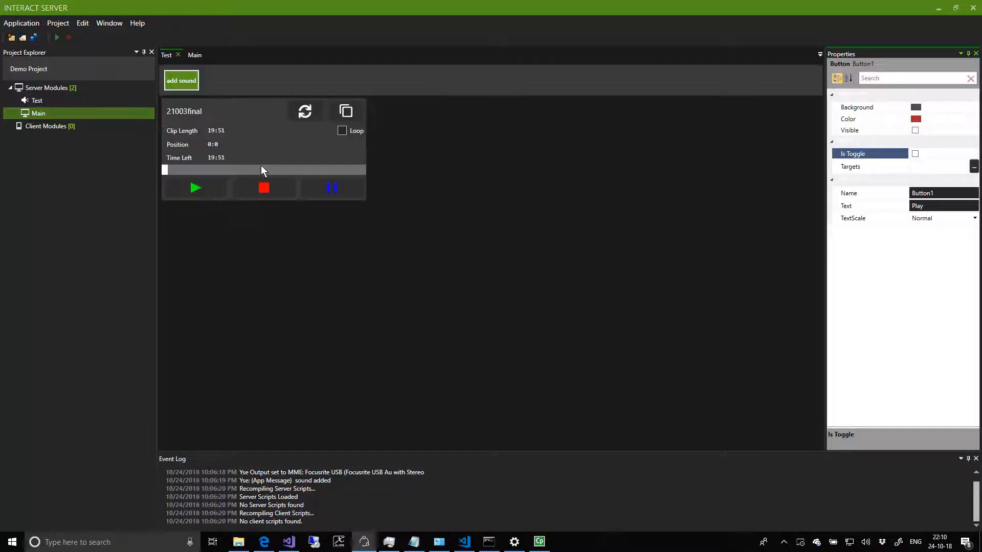
Step: Return to Main in edit mode, merge the first four cells of the second row and place a Slider in the merged cell
click(193, 55)
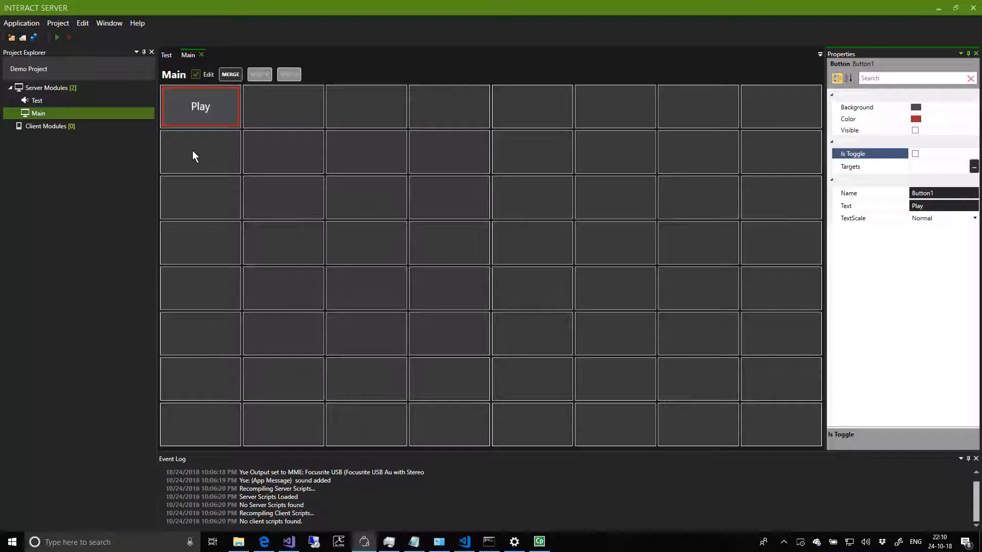
drag(220, 151, 371, 154)
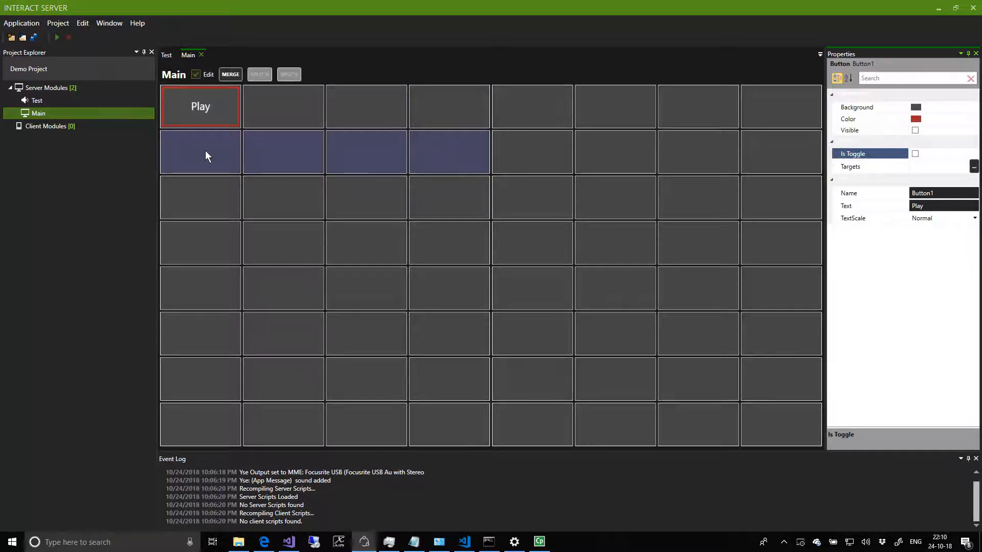
click(228, 74)
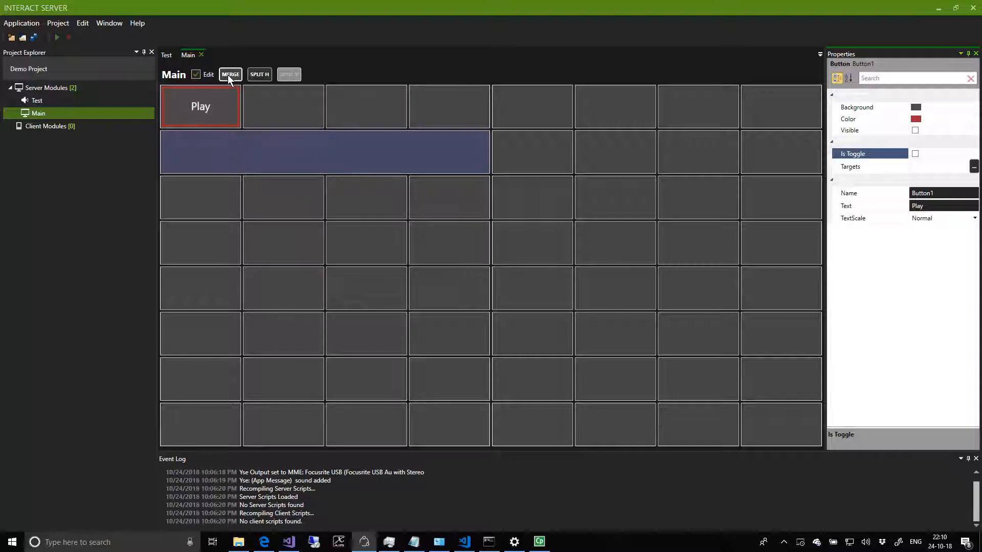
right_click(207, 153)
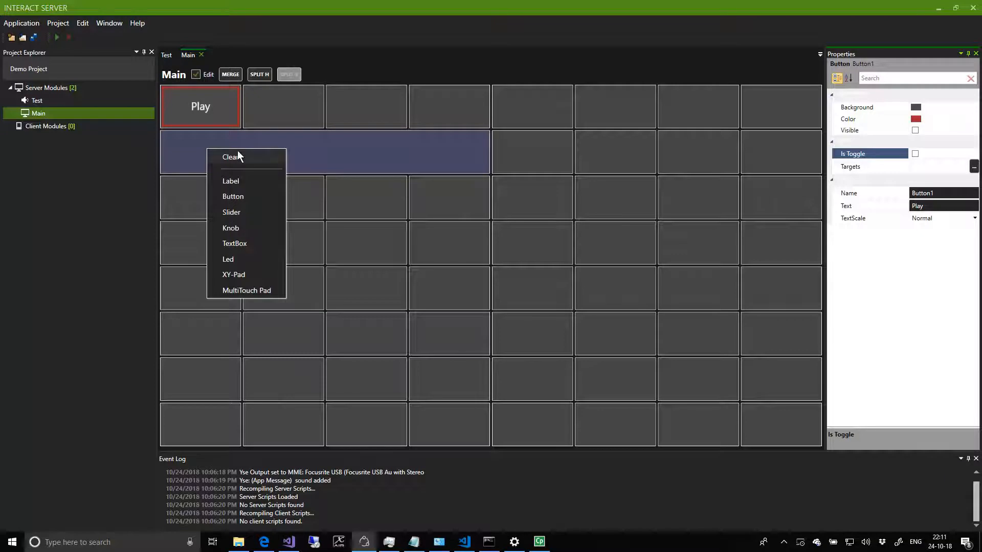
click(228, 211)
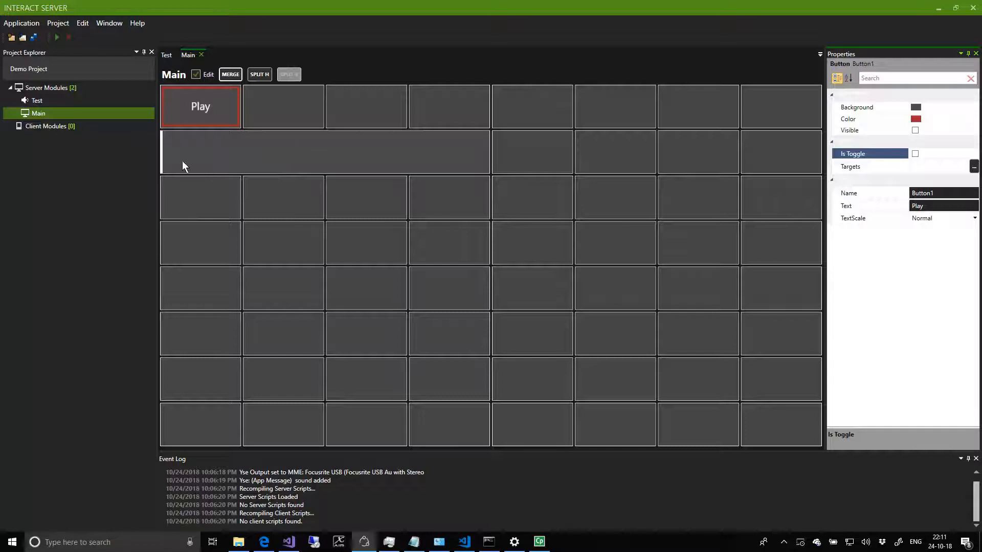
Step: Set the slider's Background to a very pale, near-white blue and its Color to Green
click(293, 146)
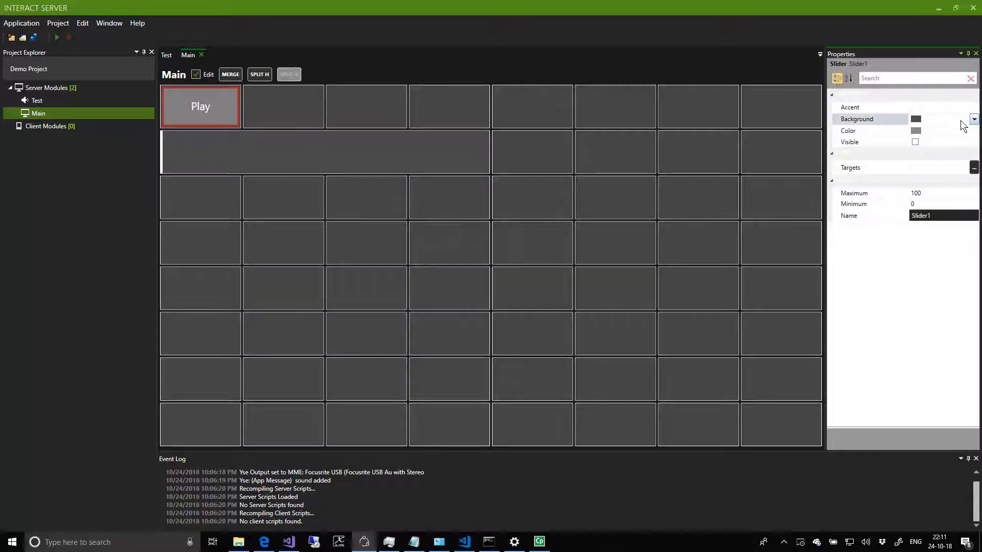
click(974, 120)
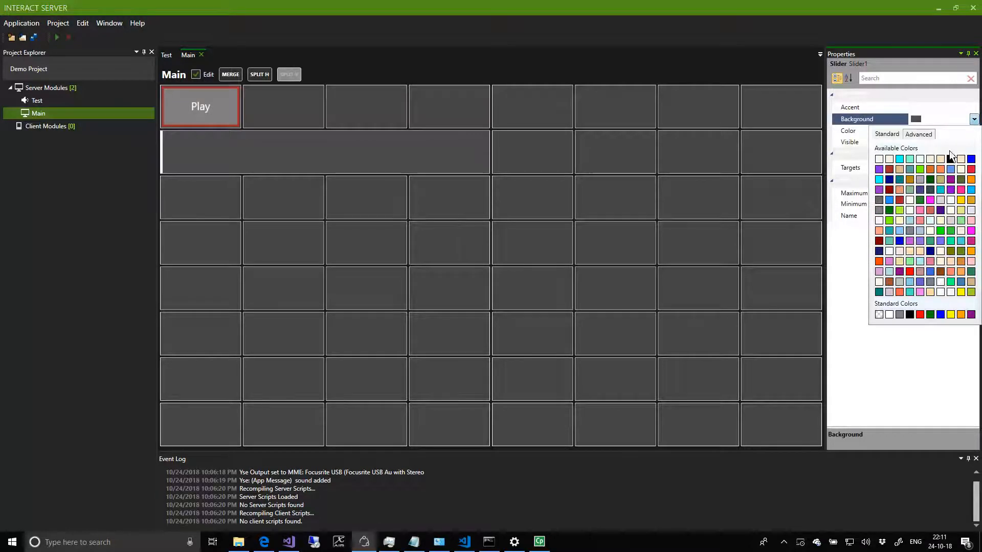
click(920, 159)
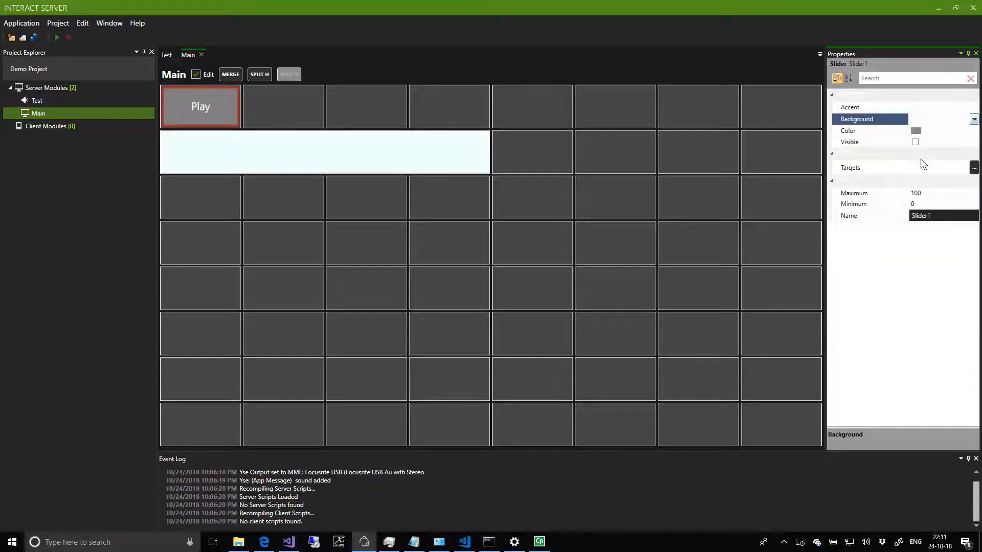
click(974, 130)
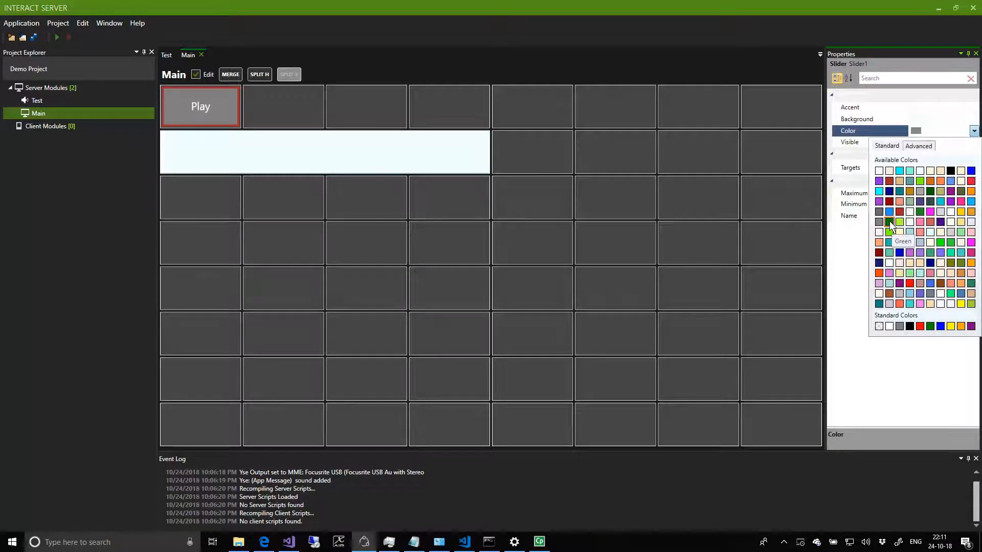
click(890, 223)
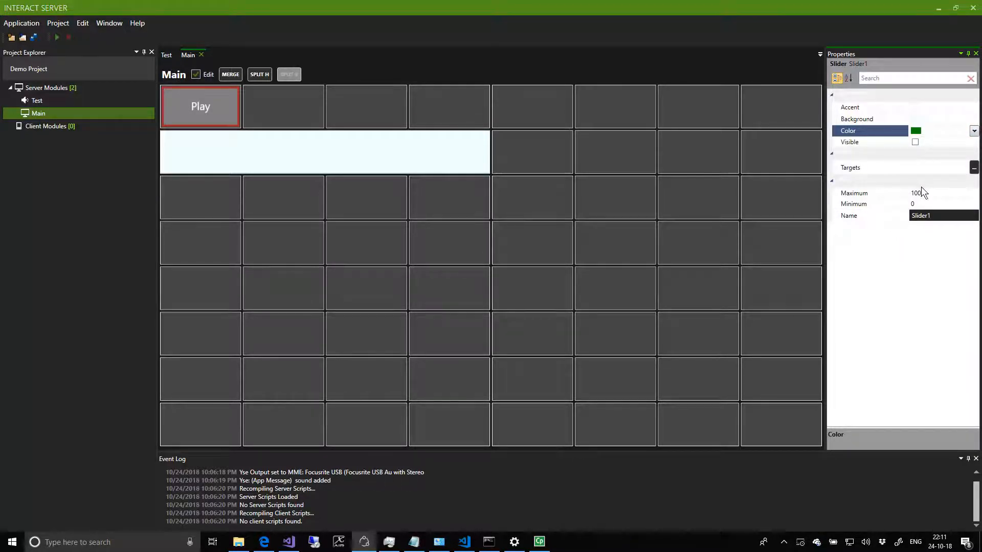
Step: Add a target to the slider that routes it to /Root/Server/Sounds/Test/21003final/Volume
click(975, 170)
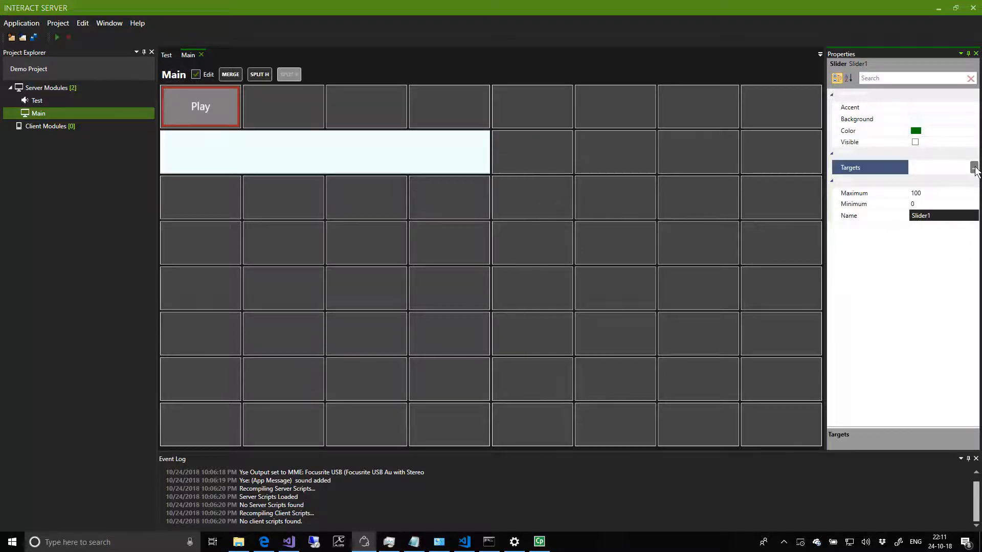
click(492, 153)
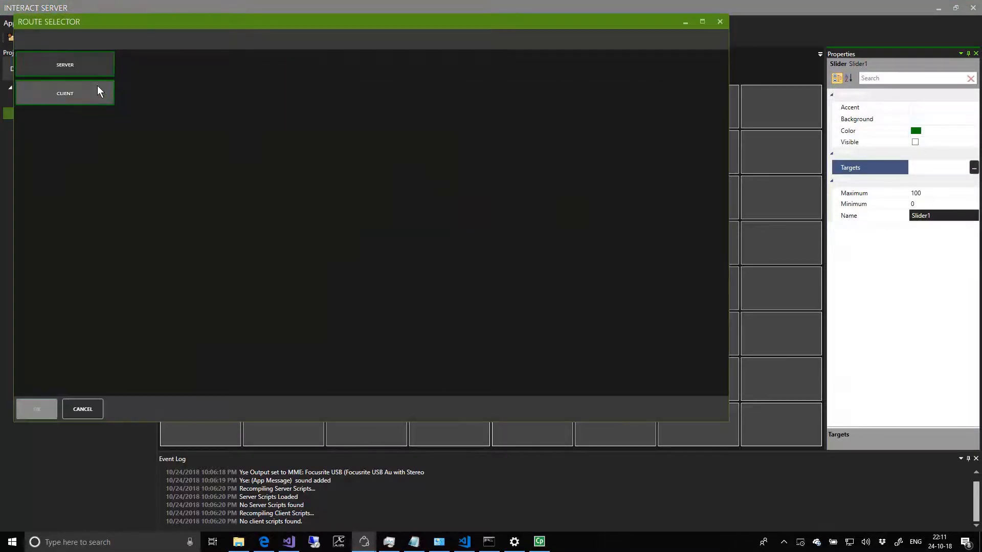
click(161, 90)
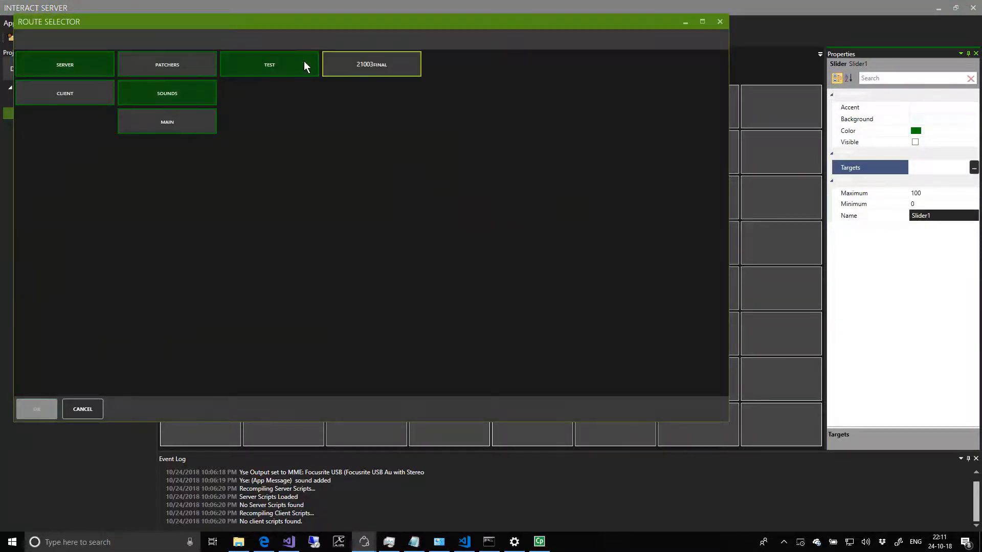
click(360, 66)
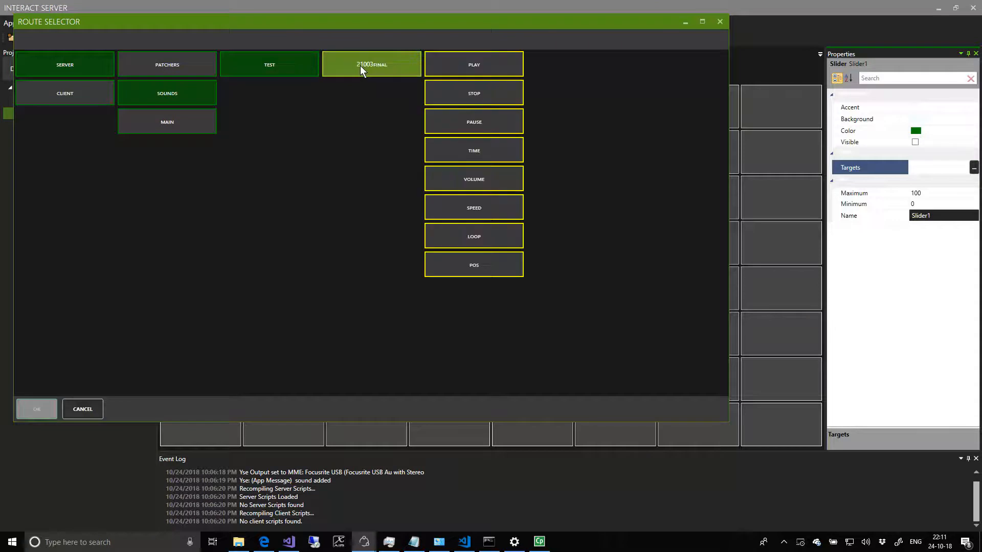
click(473, 182)
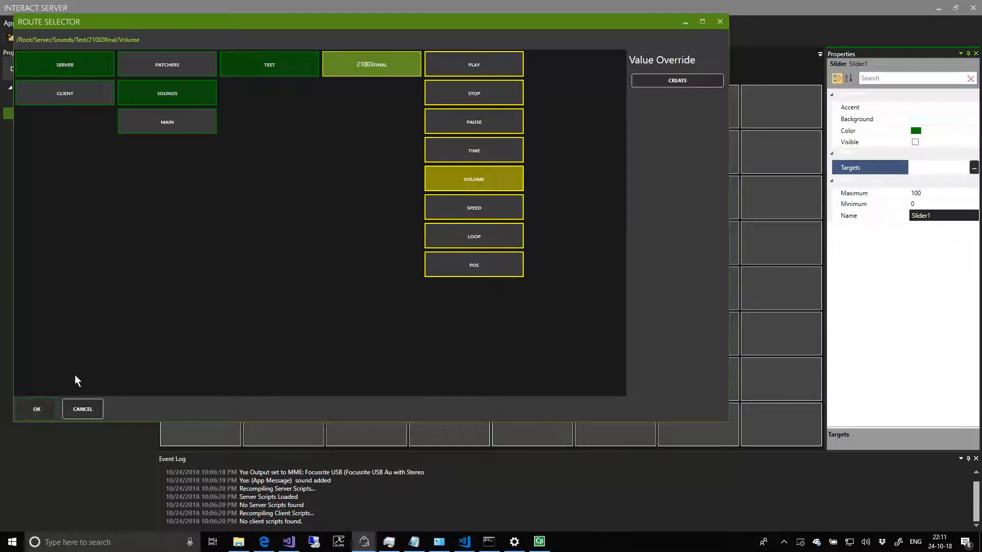
click(36, 410)
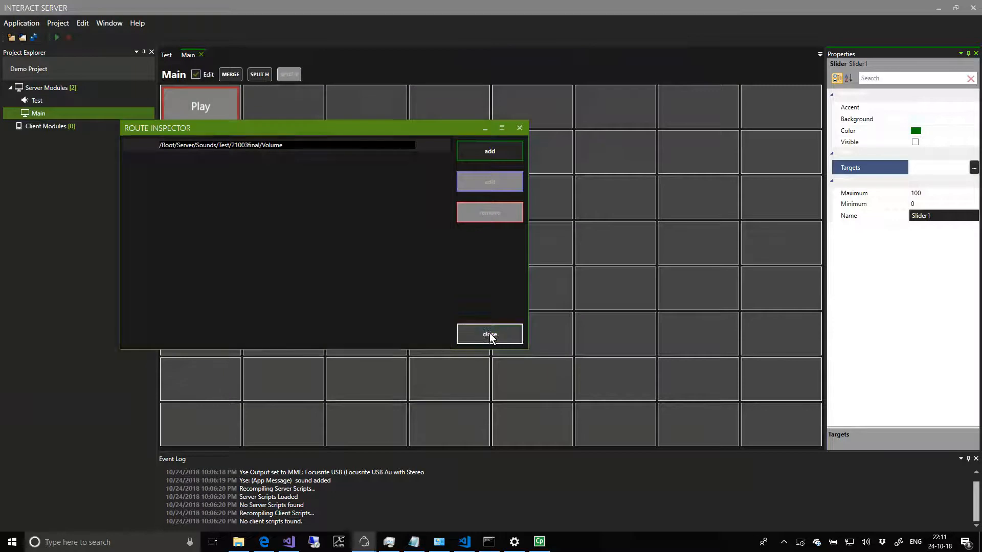
Step: Close the slider's route inspector and set the slider's Maximum to 1
click(490, 335)
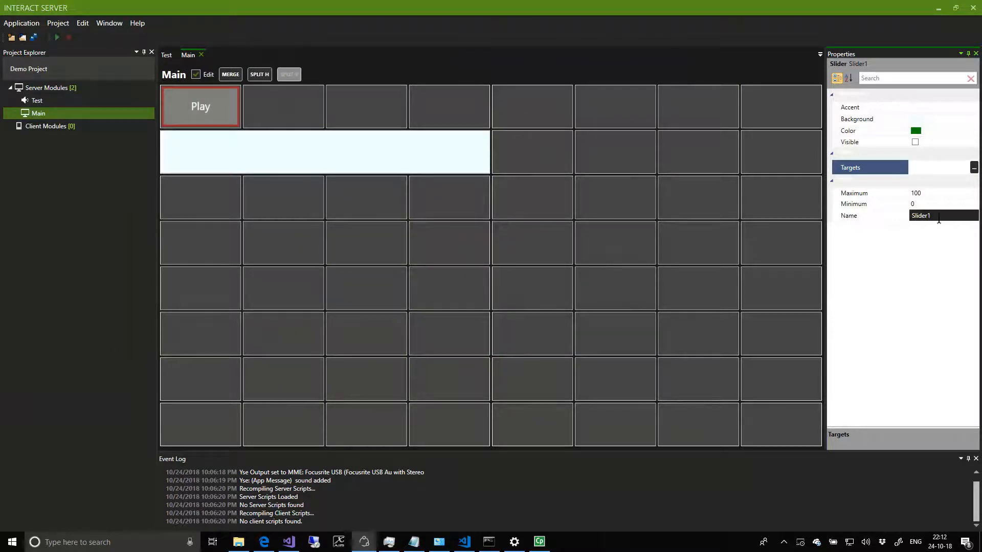
click(936, 193)
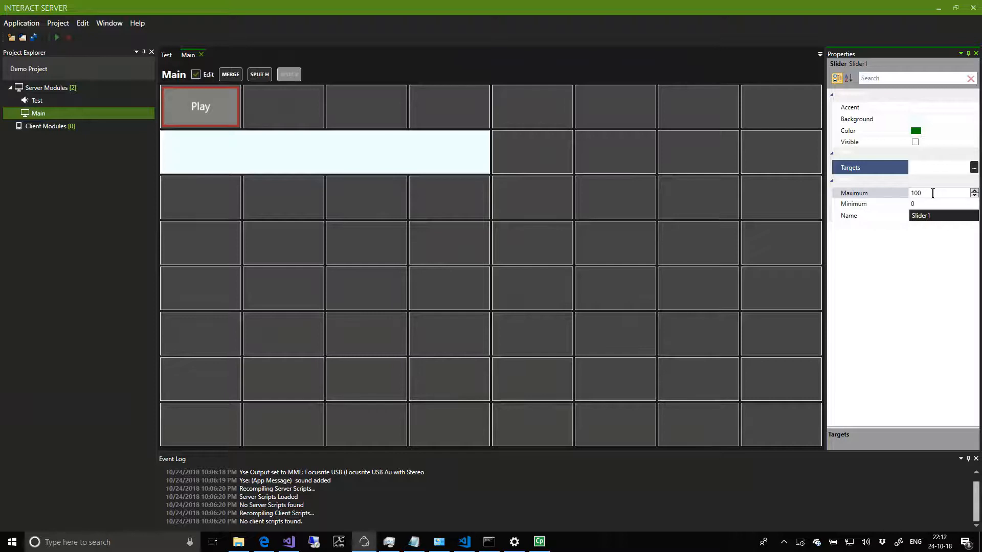
click(932, 193)
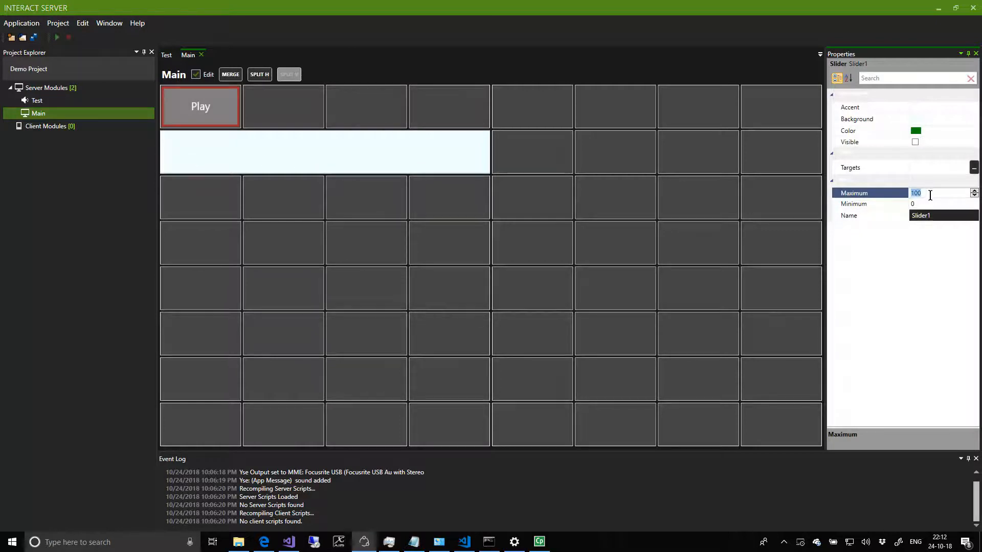
text(1)
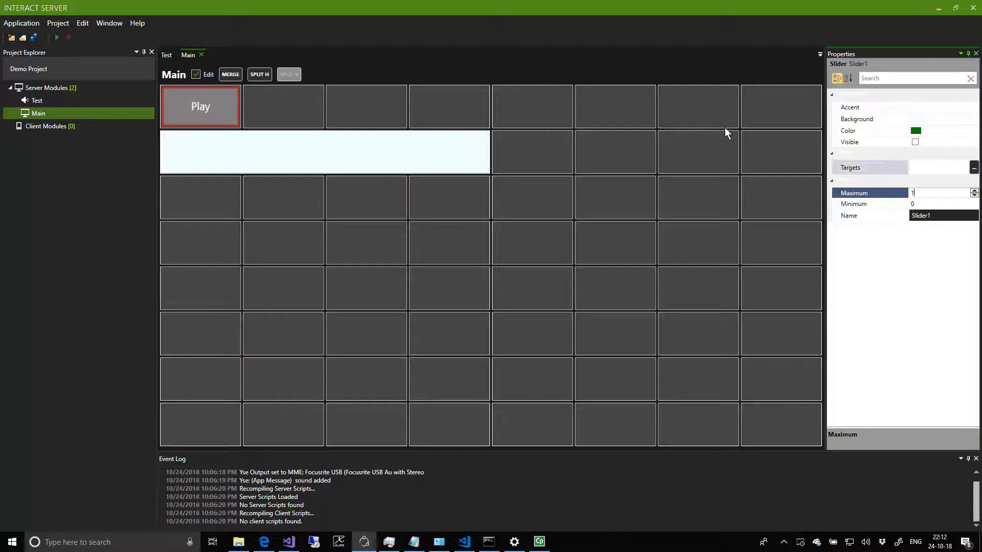
Step: Leave edit mode on the Main screen, start the sound with Play and test its volume by moving the slider up and down
click(196, 75)
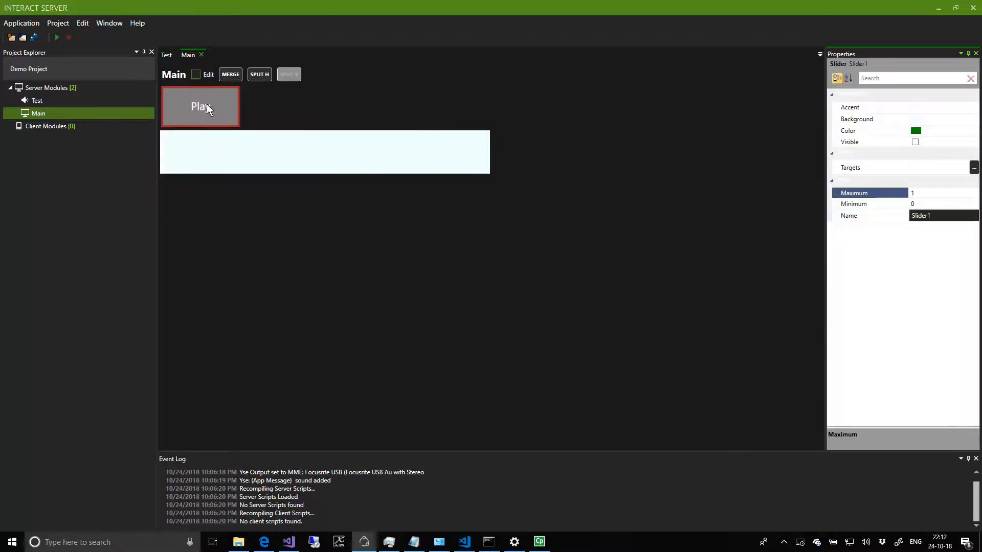
click(198, 109)
drag(170, 155, 198, 155)
drag(267, 155, 130, 160)
drag(241, 151, 156, 142)
Step: Return to edit mode, merge the three cells directly beside the Play button and place a Label in the merged cell
click(197, 75)
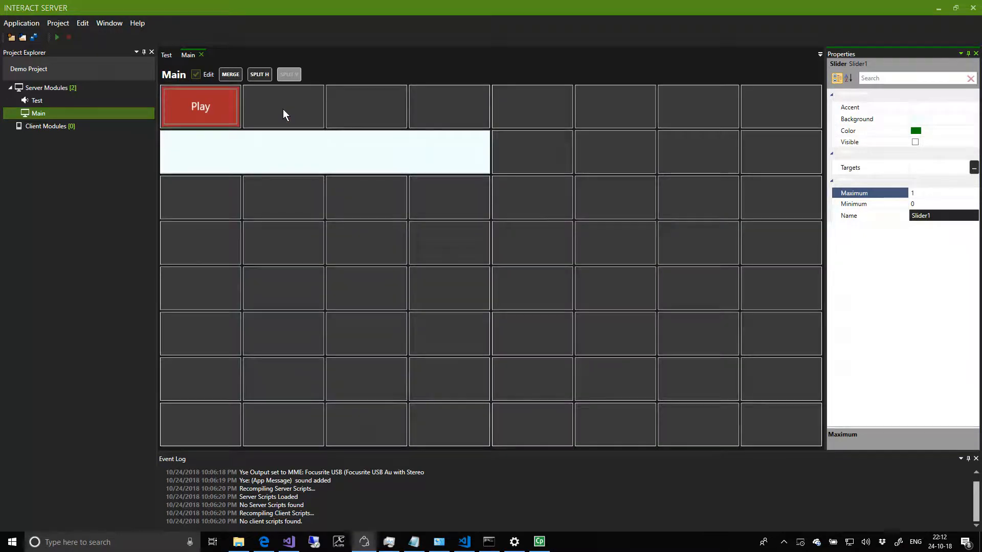
drag(283, 109, 437, 109)
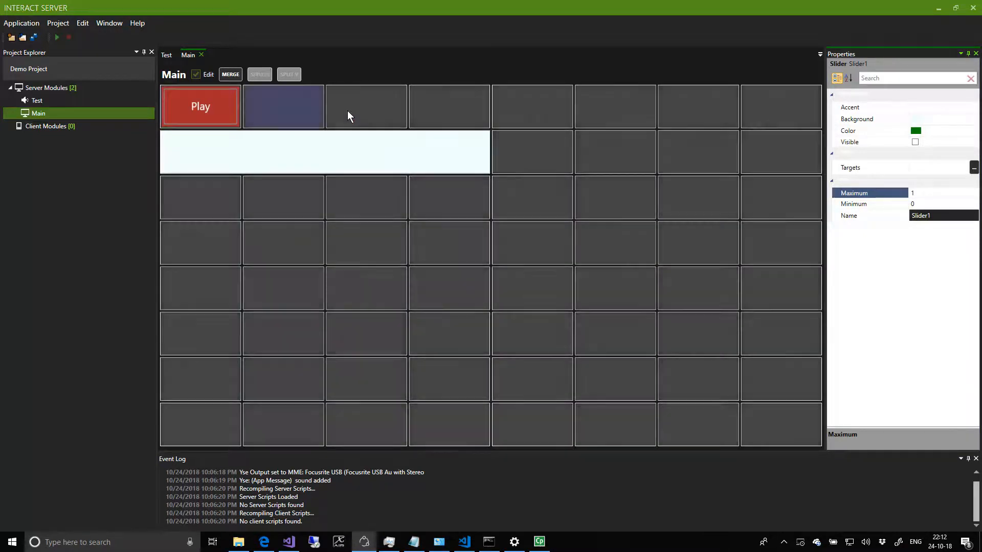
click(230, 74)
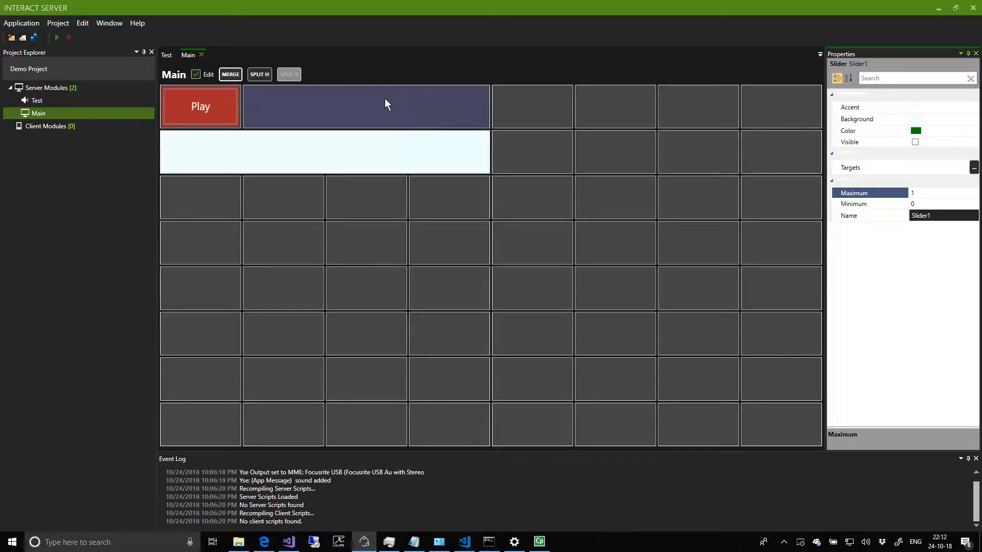
right_click(327, 105)
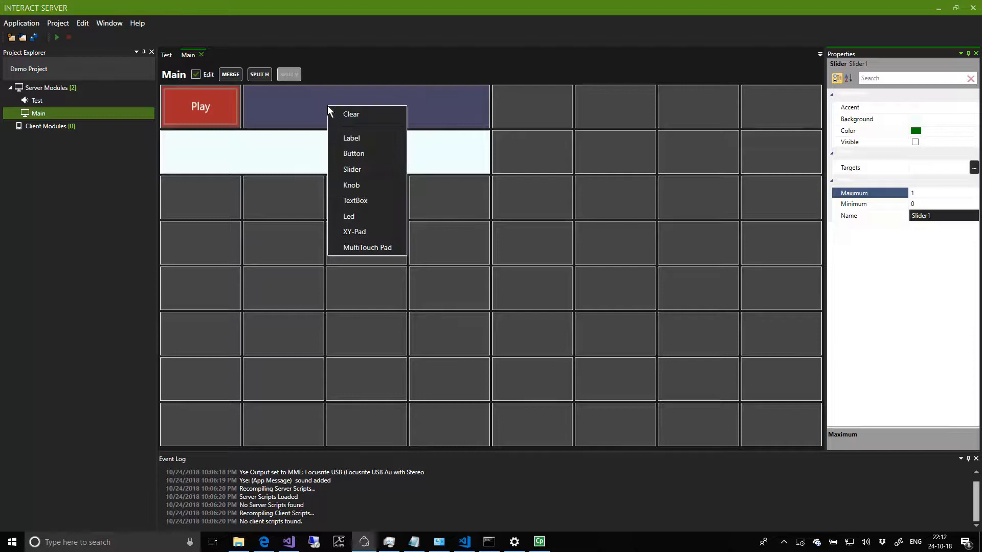
click(355, 139)
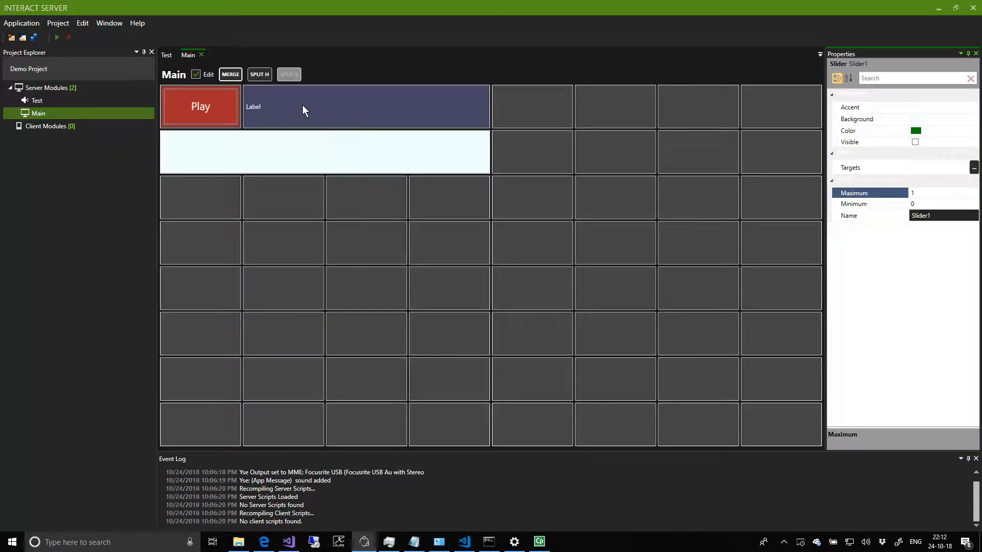
Step: Set the new label's Text to "Control volume"
click(882, 179)
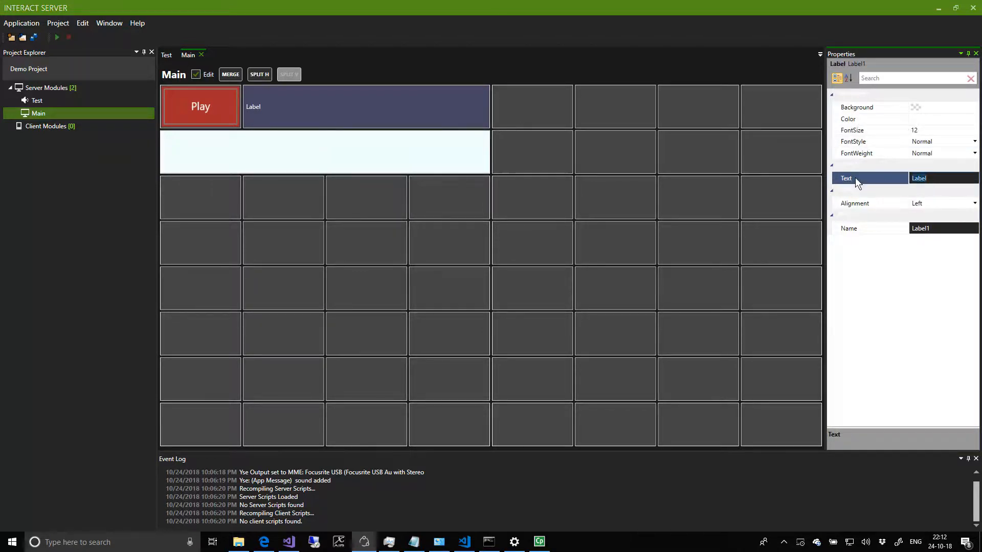
text(Control volume)
key(Return)
Step: Set the "Control volume" label's FontSize to 22 and its Alignment to Center
triple_click(973, 128)
double_click(973, 129)
double_click(974, 129)
triple_click(973, 128)
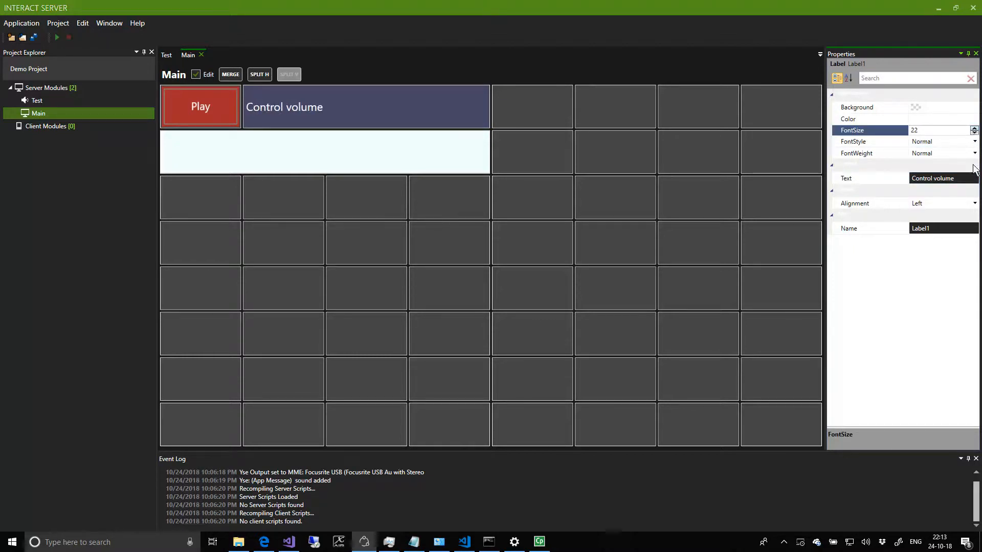
click(974, 204)
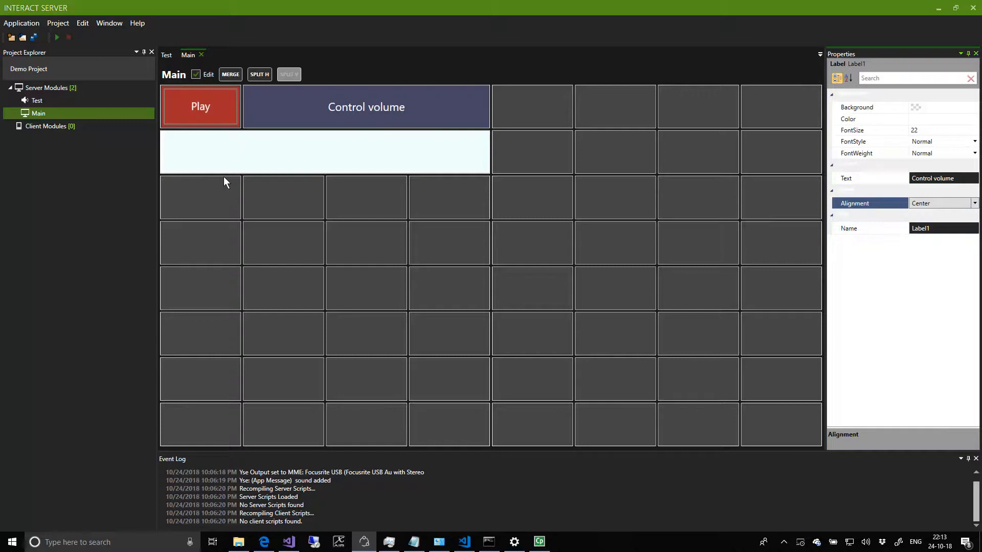
Step: Leave edit mode, raise the volume slider to about two thirds and trigger the Play button
click(195, 75)
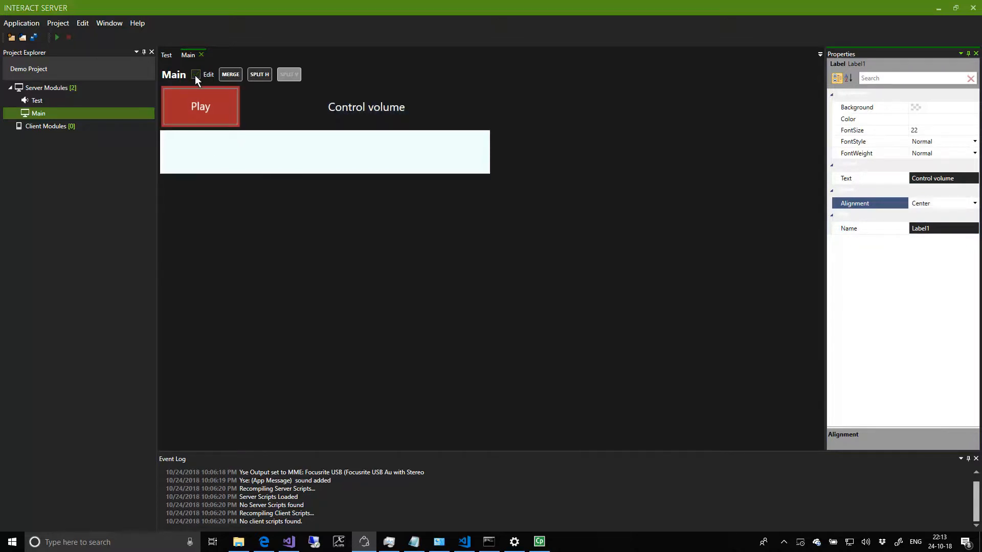
drag(177, 157, 386, 167)
click(195, 113)
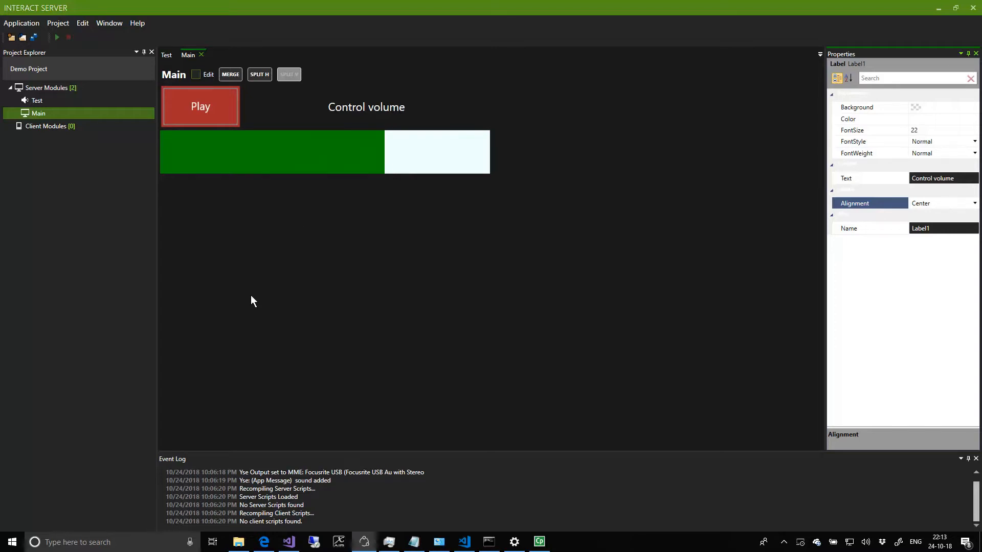